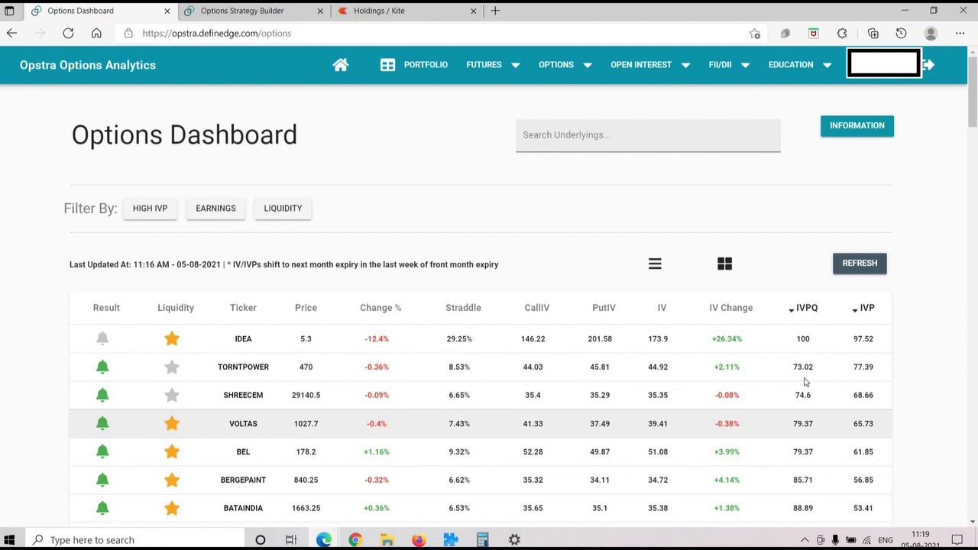
Scroll the IVP-ranked stock list down past UBL, then bring the Kite holdings page forward.
scroll(805, 382, down, 2)
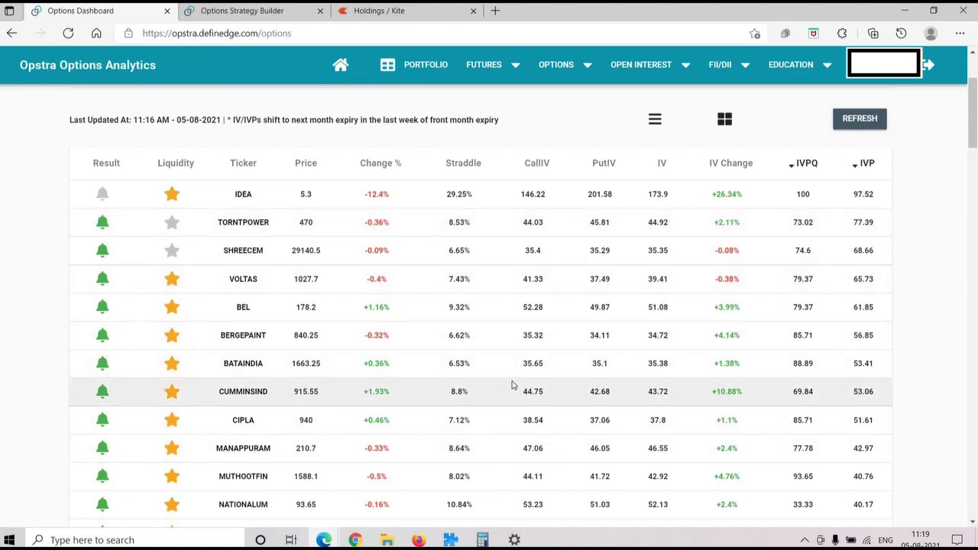
scroll(463, 350, down, 3)
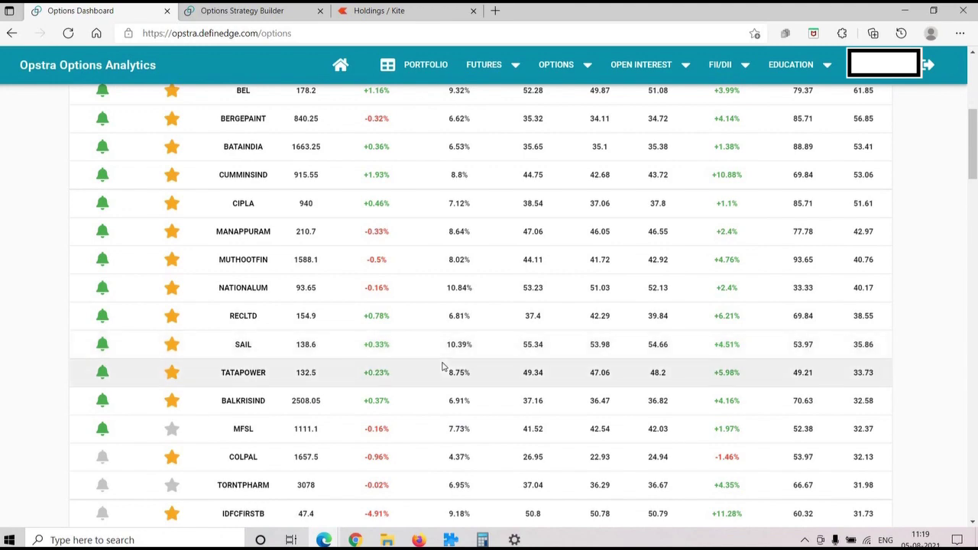
scroll(444, 367, down, 2)
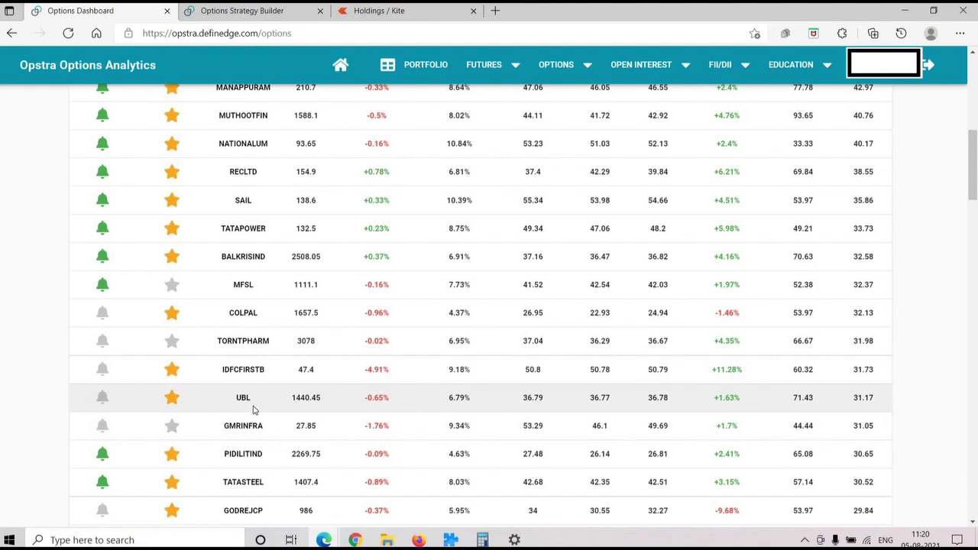
key(ctrl+shift+Tab)
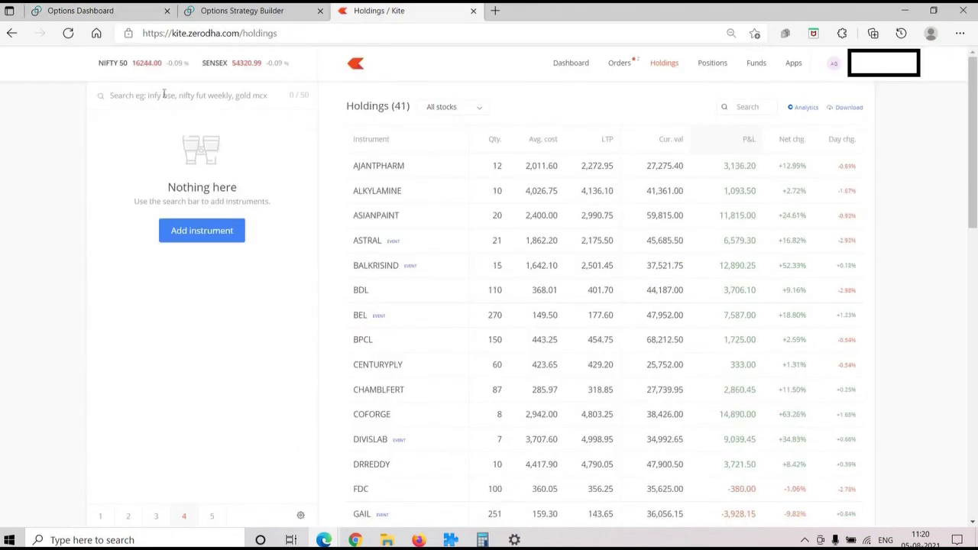
Search 'ubl' in Kite and shift its daily chart to reveal October through August.
click(164, 93)
text(ubl)
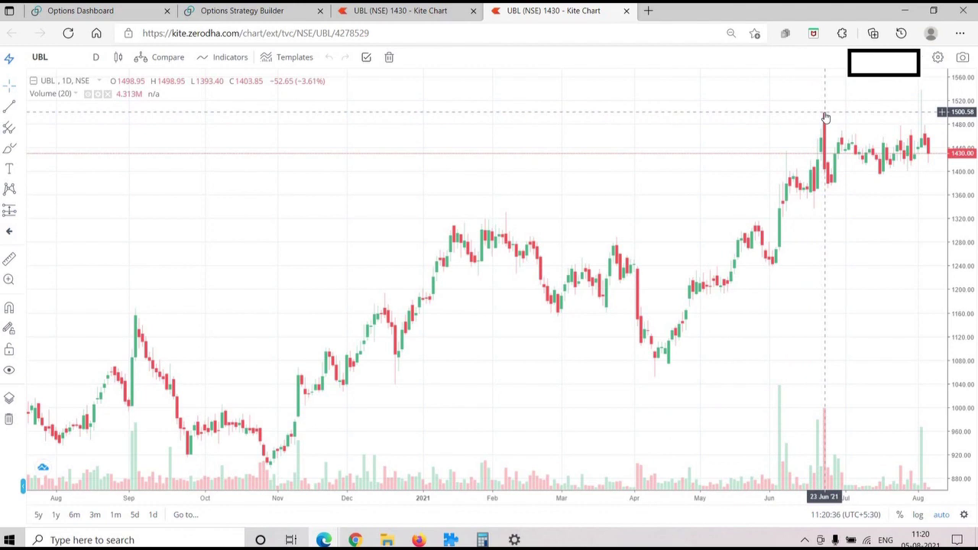
scroll(618, 208, right, 5)
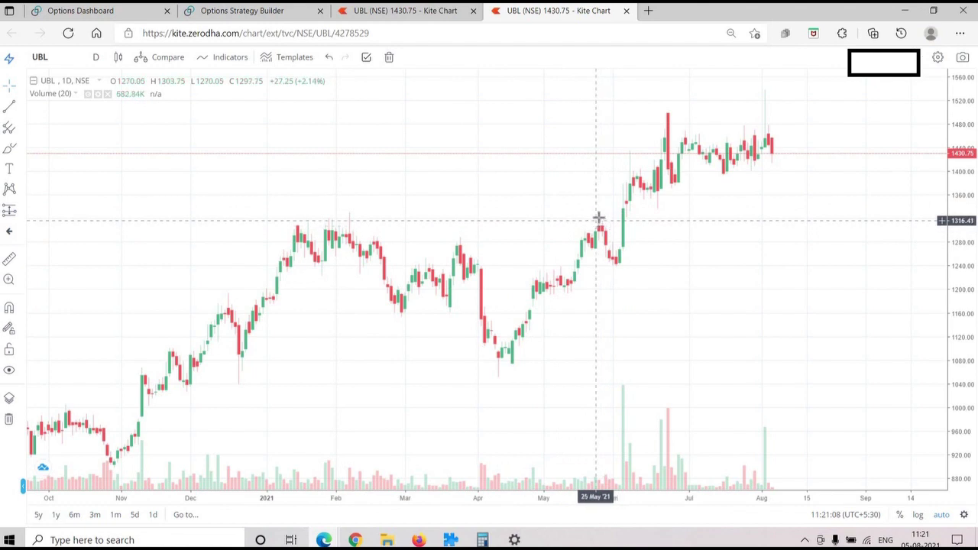
Set the Opstra strategy builder's underlying stock to UBL.
click(234, 12)
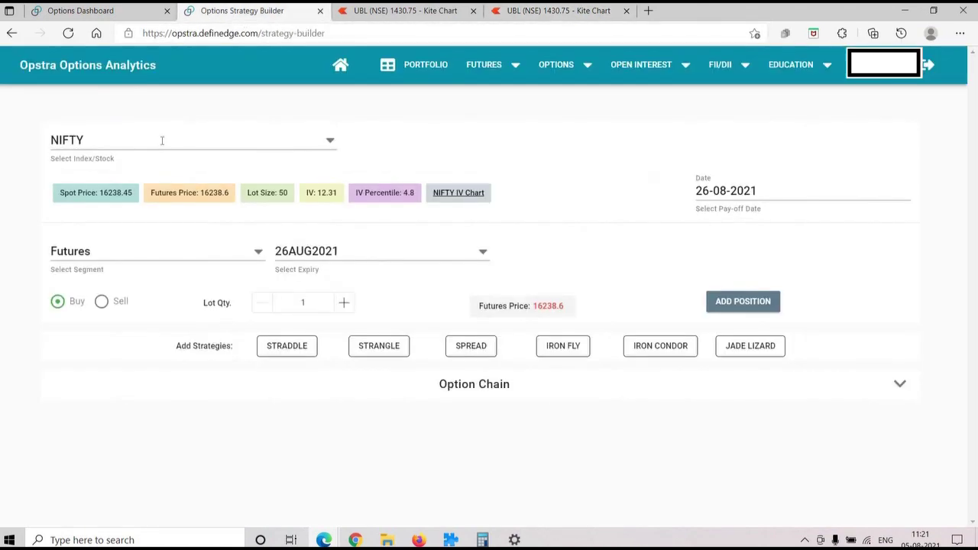
click(161, 141)
text(ubl)
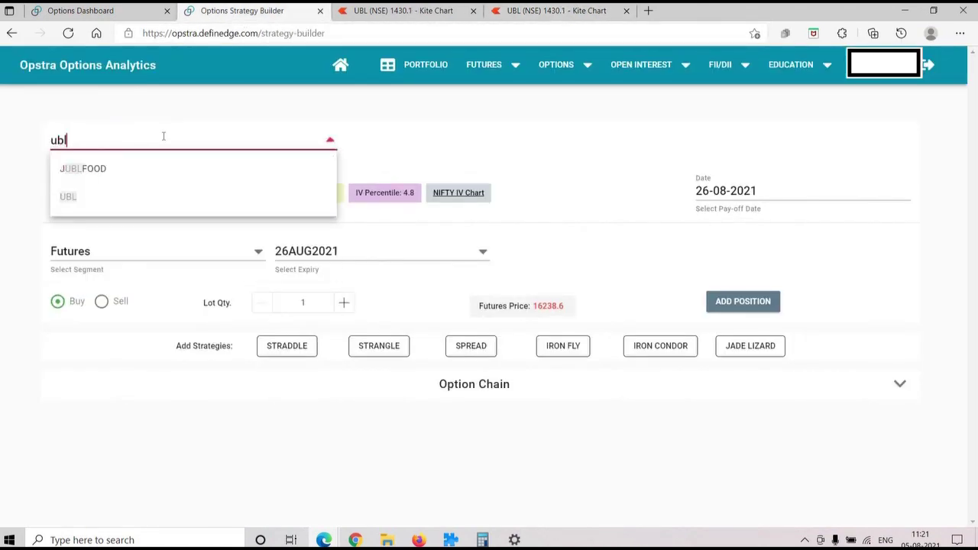
click(124, 196)
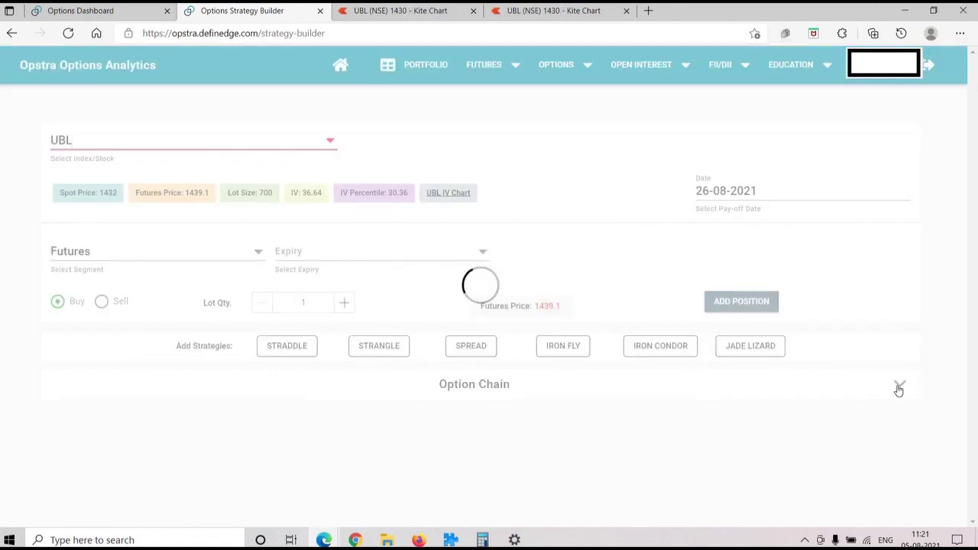
Expand UBL's 26AUG2021 option chain and scan the strikes before returning to the chart.
click(568, 376)
scroll(562, 352, down, 5)
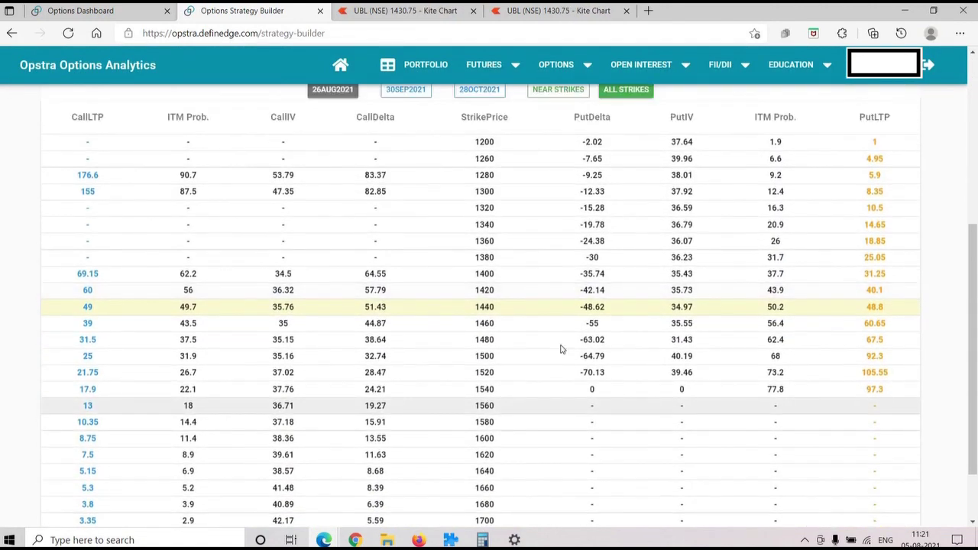
scroll(560, 349, up, 1)
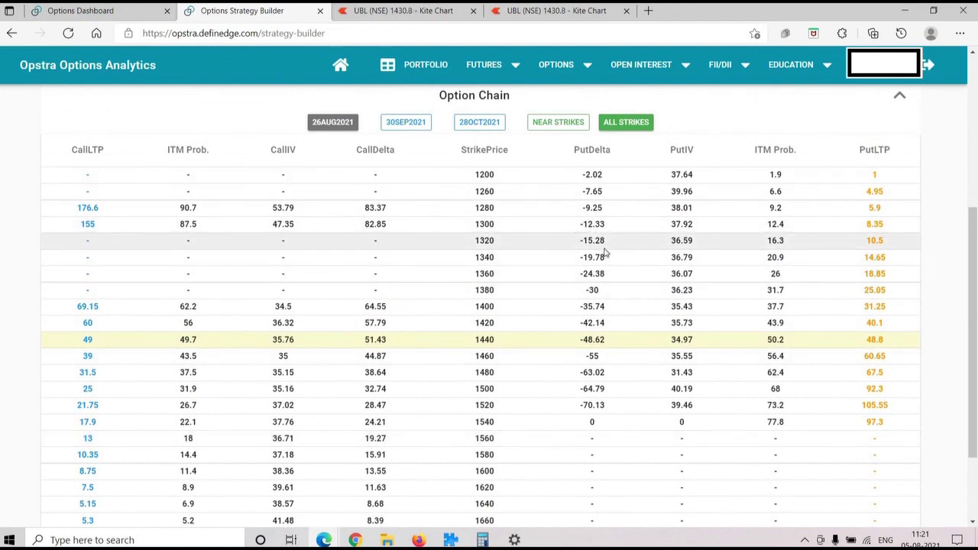
scroll(516, 361, down, 2)
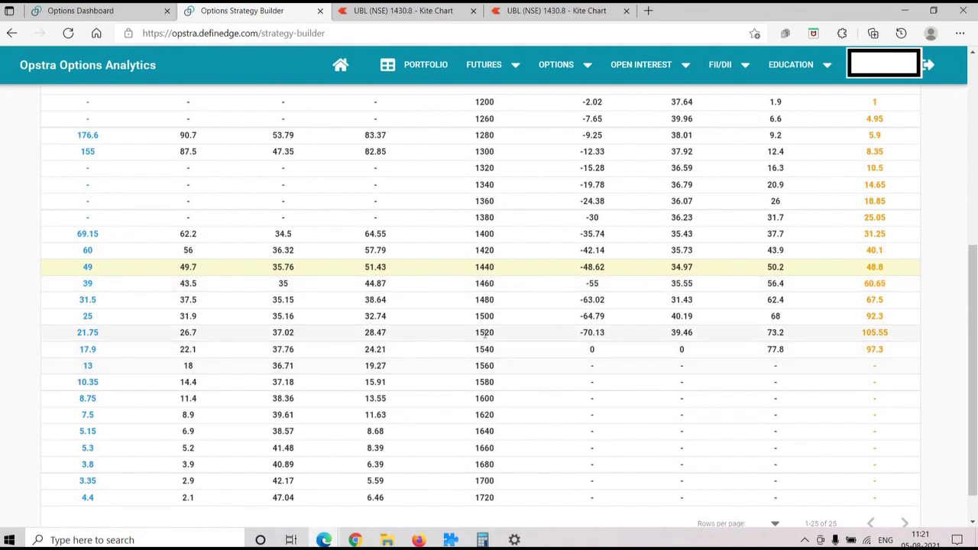
scroll(406, 334, up, 2)
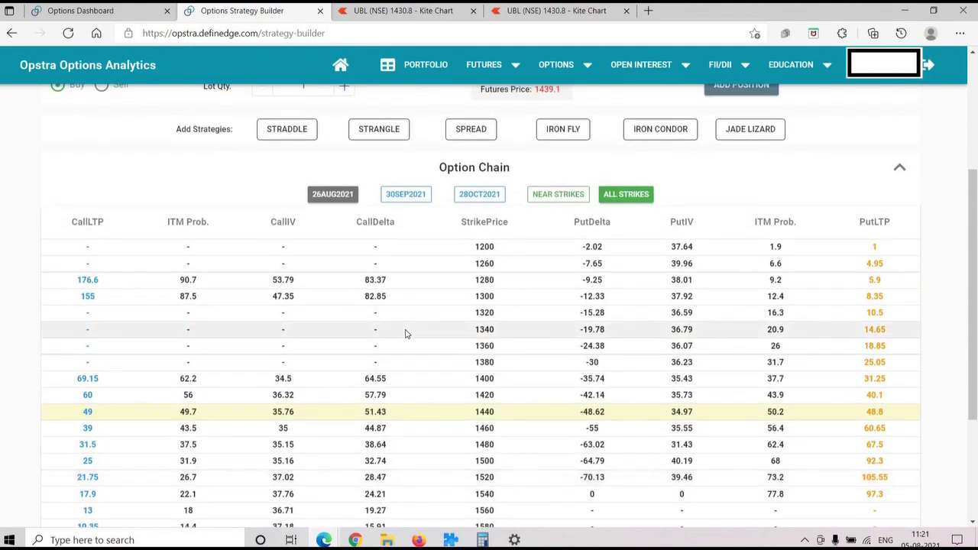
scroll(406, 334, down, 2)
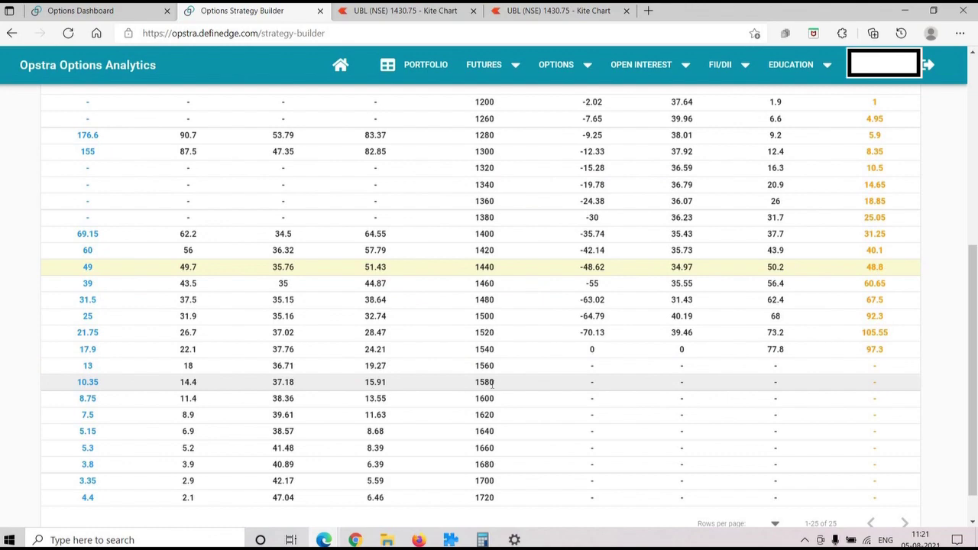
click(405, 10)
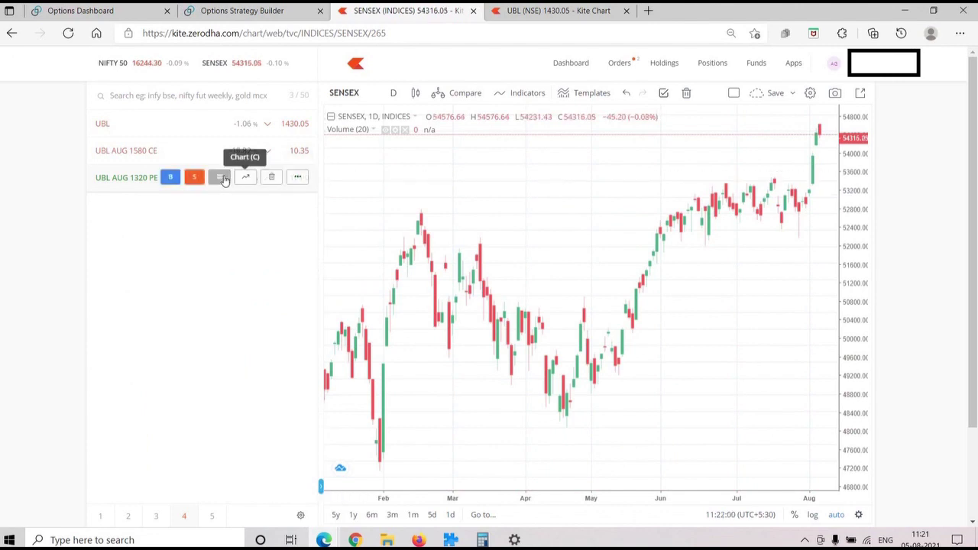
Add UBL AUG 1300 PE to the watchlist and check its market depth.
click(220, 178)
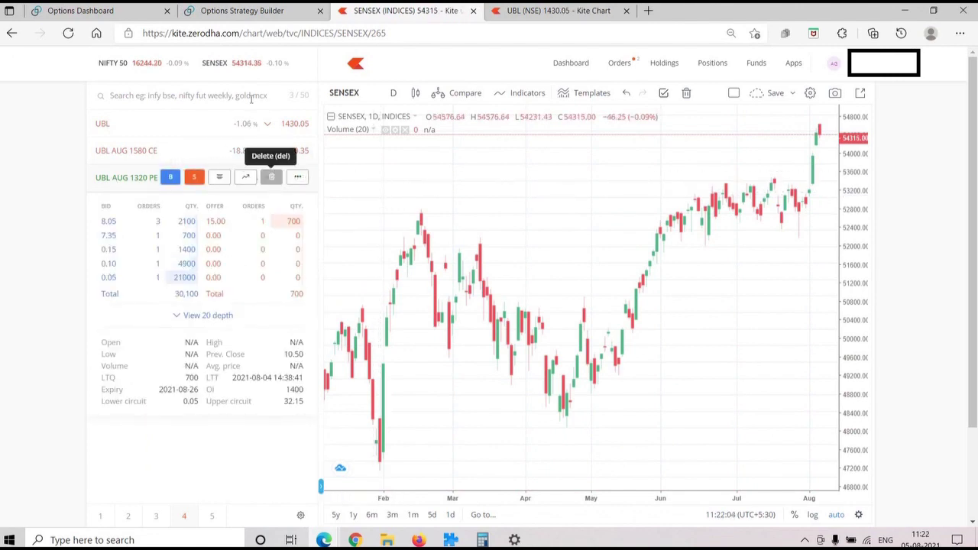
text(ubl 1300)
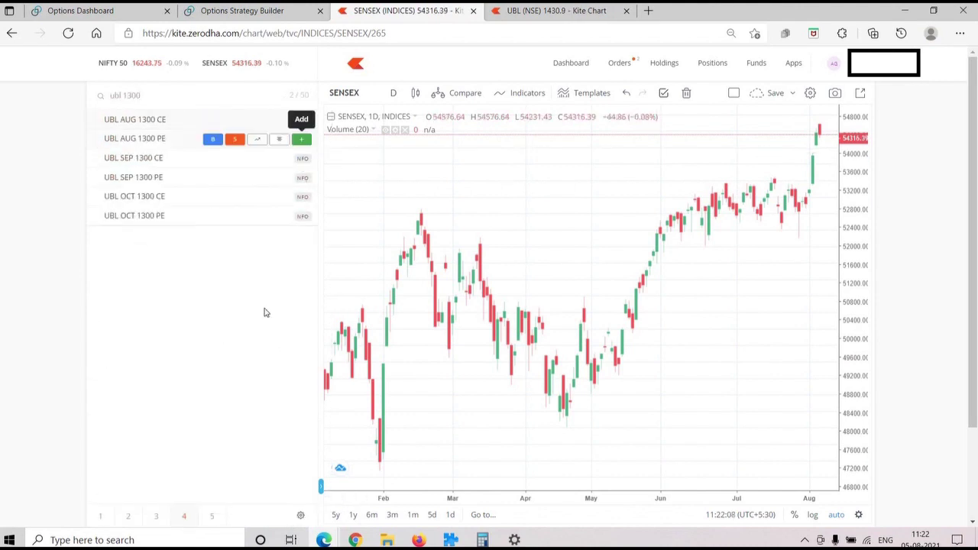
click(300, 138)
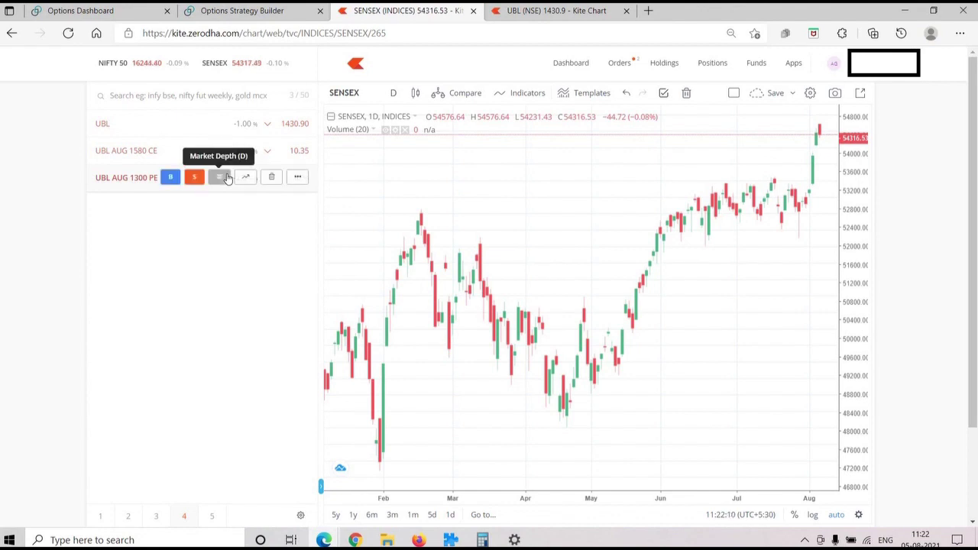
click(220, 176)
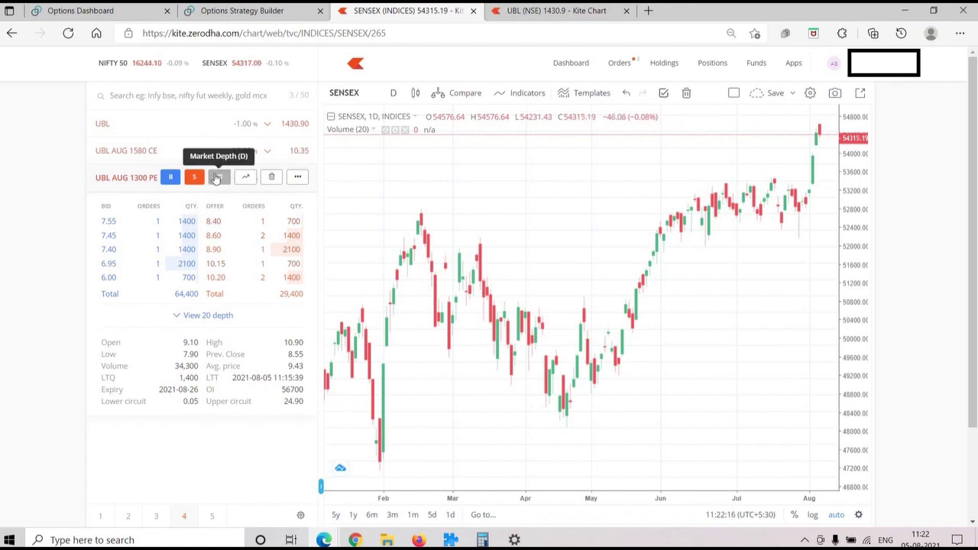
click(217, 177)
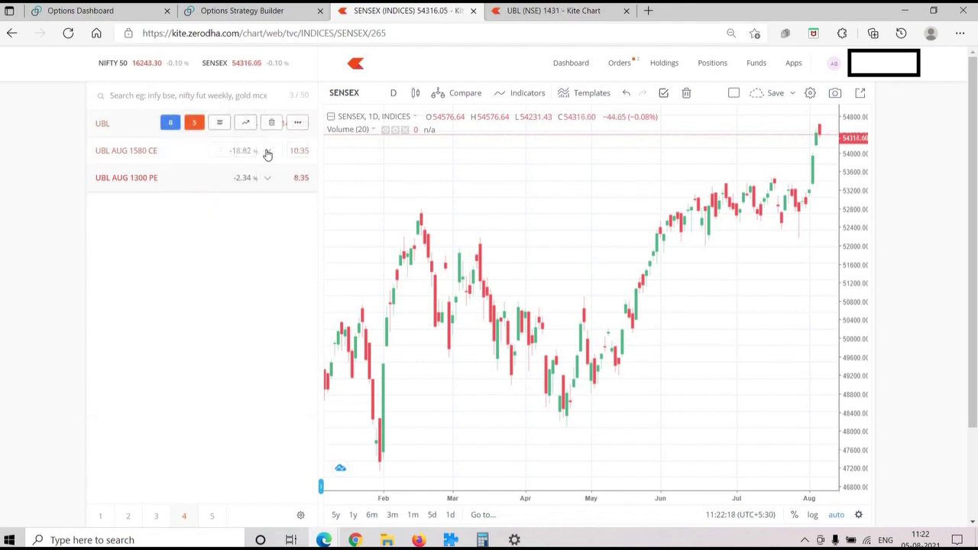
Remove the 1580 and 1160 calls, add UBL AUG 1600 CE, and check its depth.
click(271, 150)
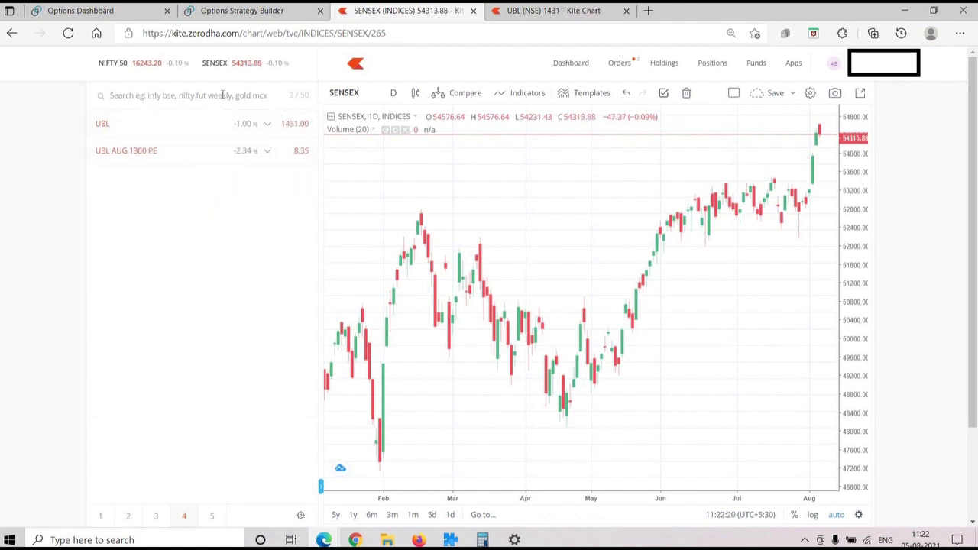
click(222, 95)
text(ubl 1160)
key(Return)
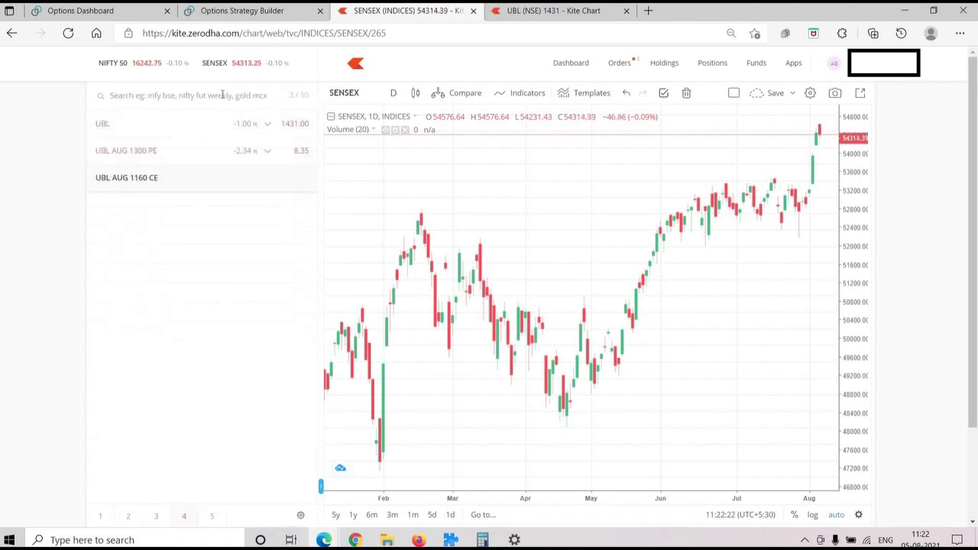
click(271, 177)
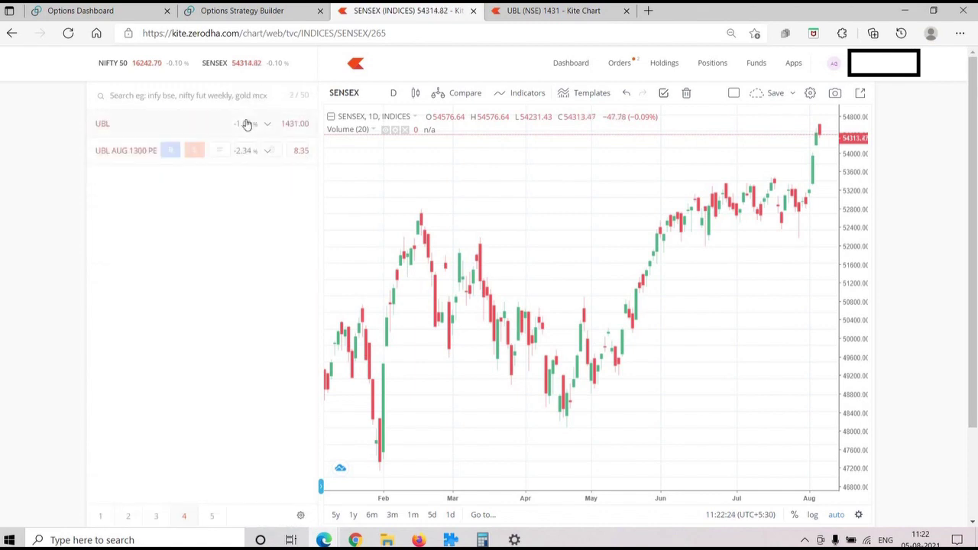
text(ubl 1600)
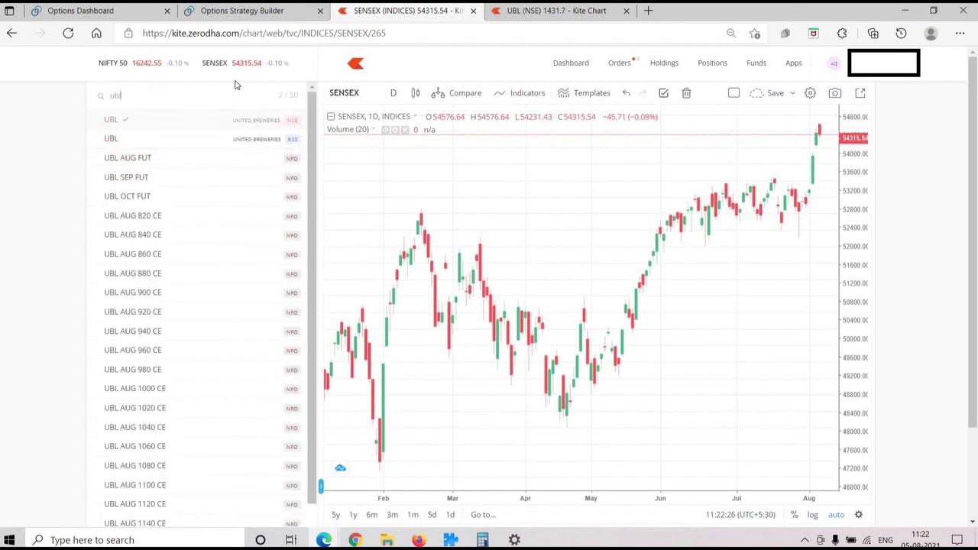
key(Return)
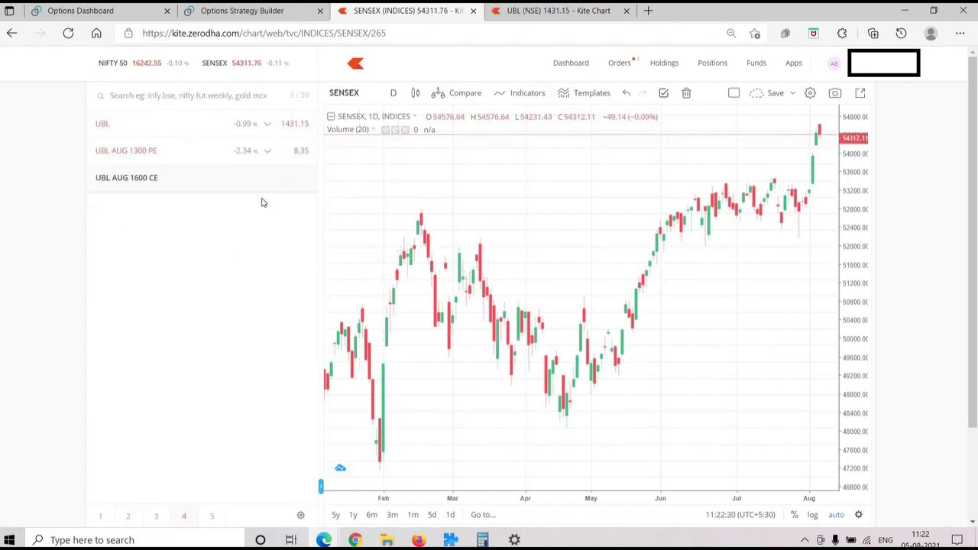
click(218, 178)
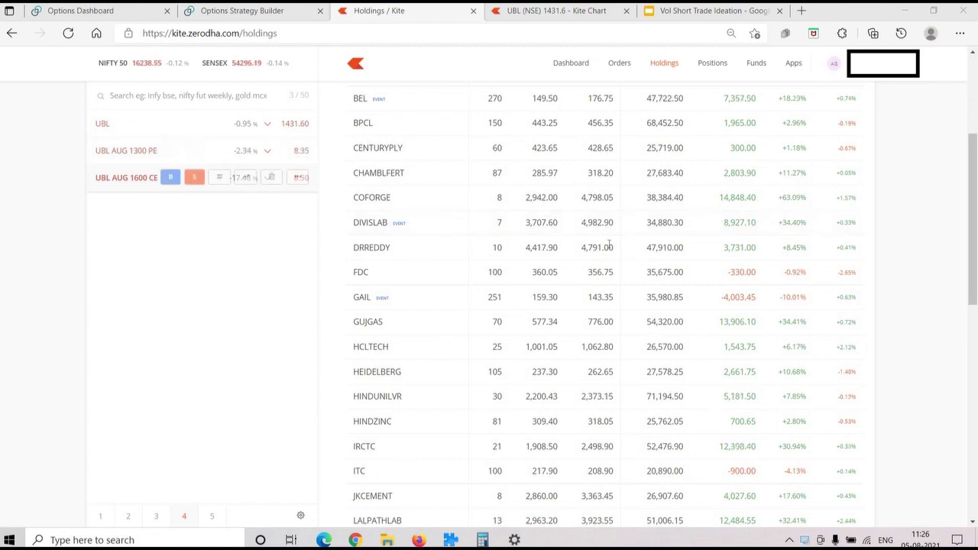
Review the UBL option rows on the Kite holdings page, then return to Opstra's strategy builder.
click(520, 20)
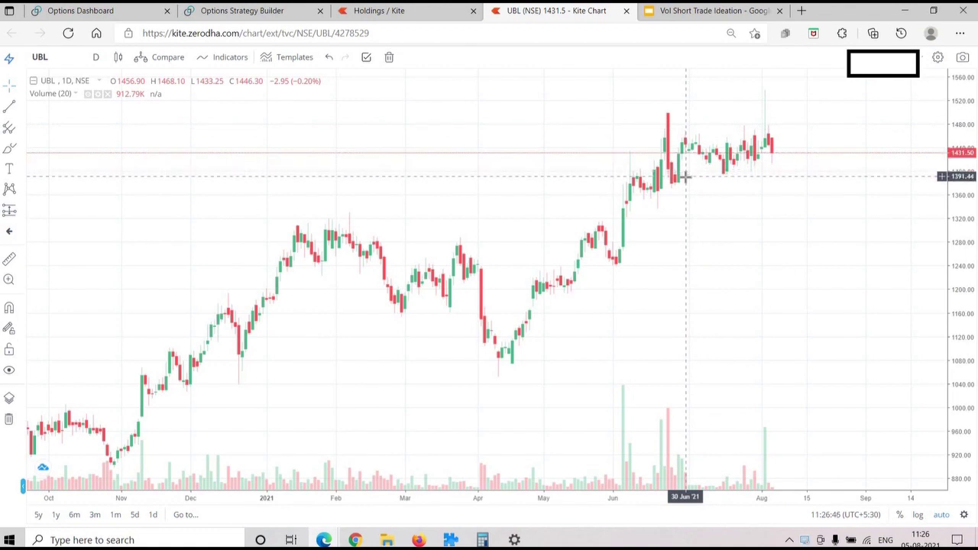
click(389, 10)
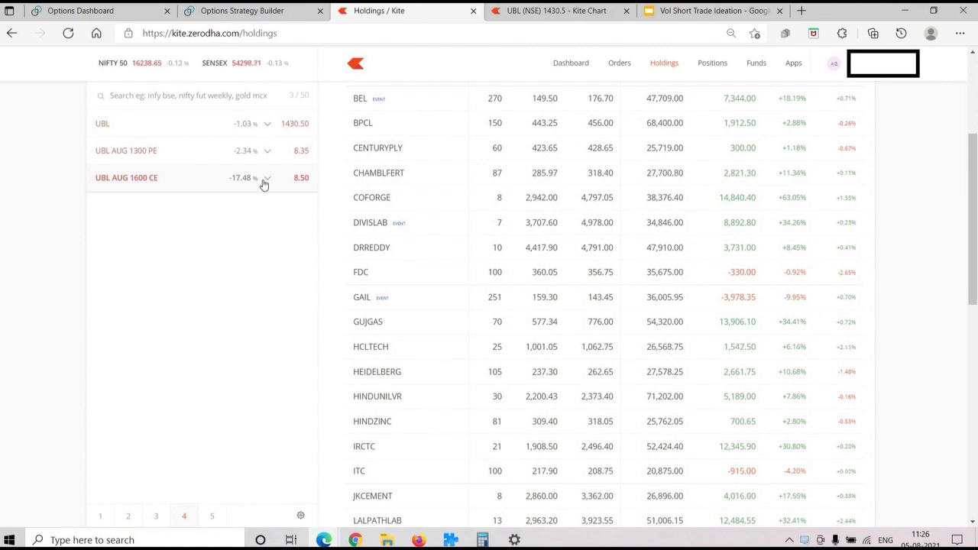
mouse_move(222, 159)
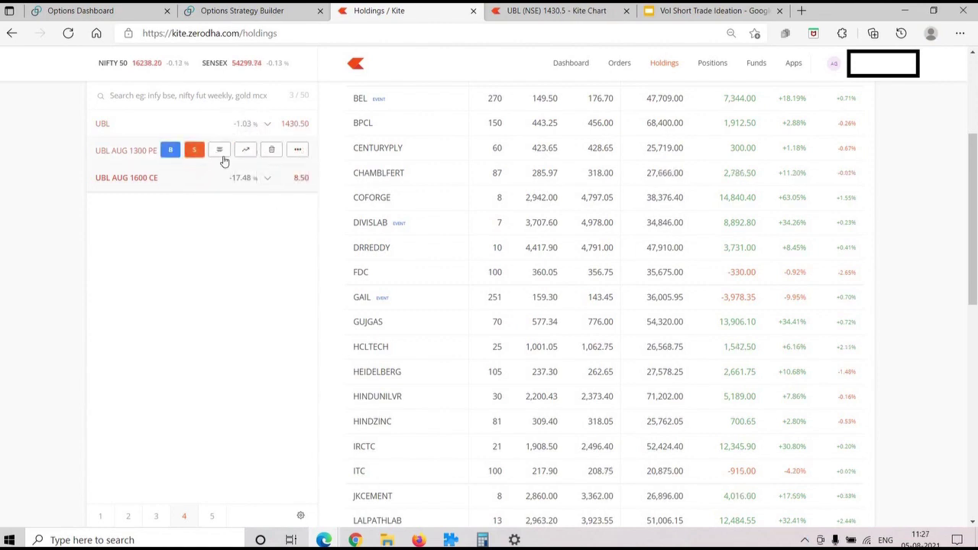
mouse_move(219, 177)
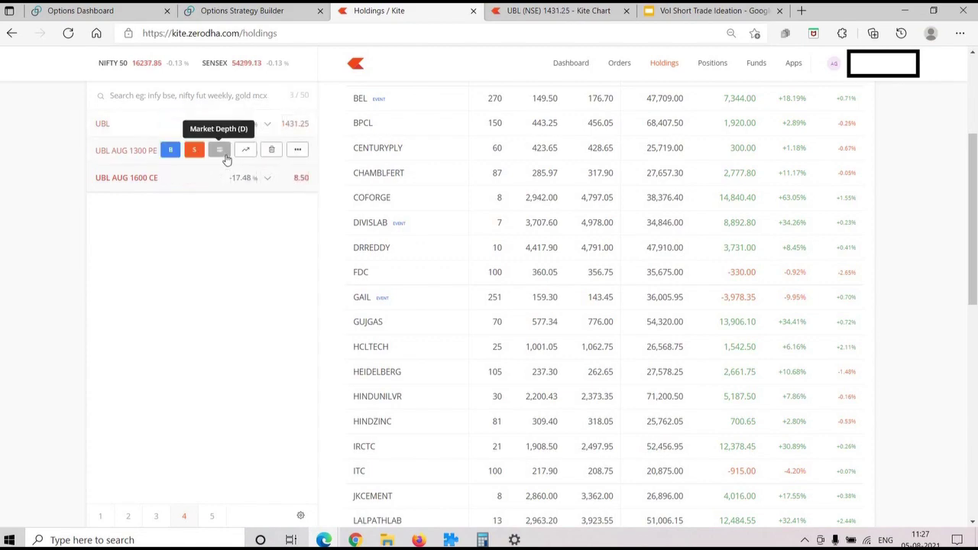
key(ctrl+shift+Tab)
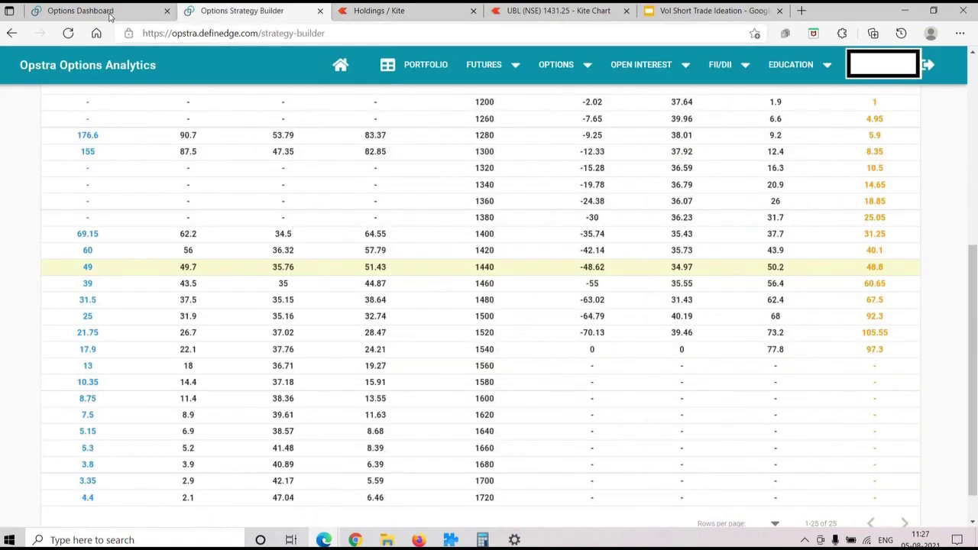
Open UBL's IV chart from the dashboard: implied vol 36.19 versus 30-day historical 22.31.
key(ctrl+shift+Tab)
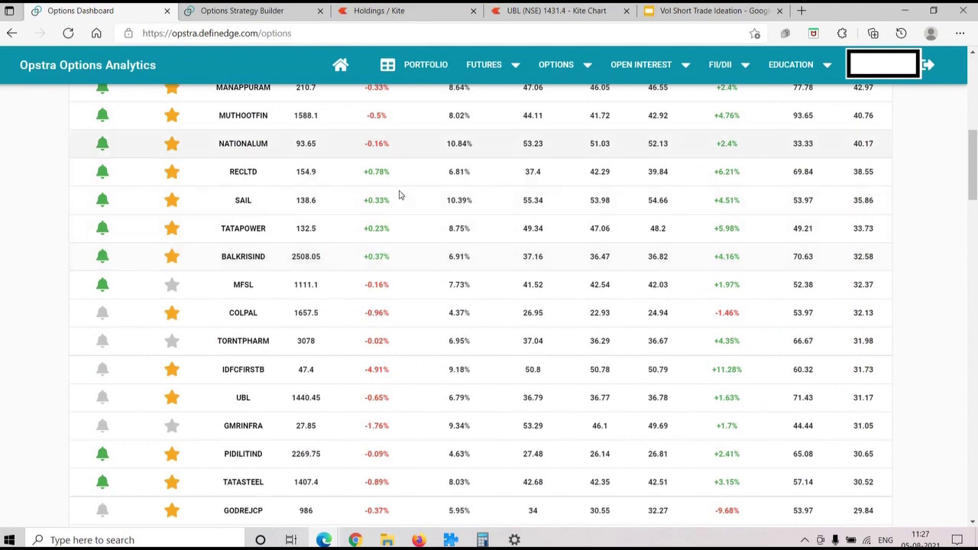
scroll(374, 232, up, 3)
scroll(375, 232, up, 1)
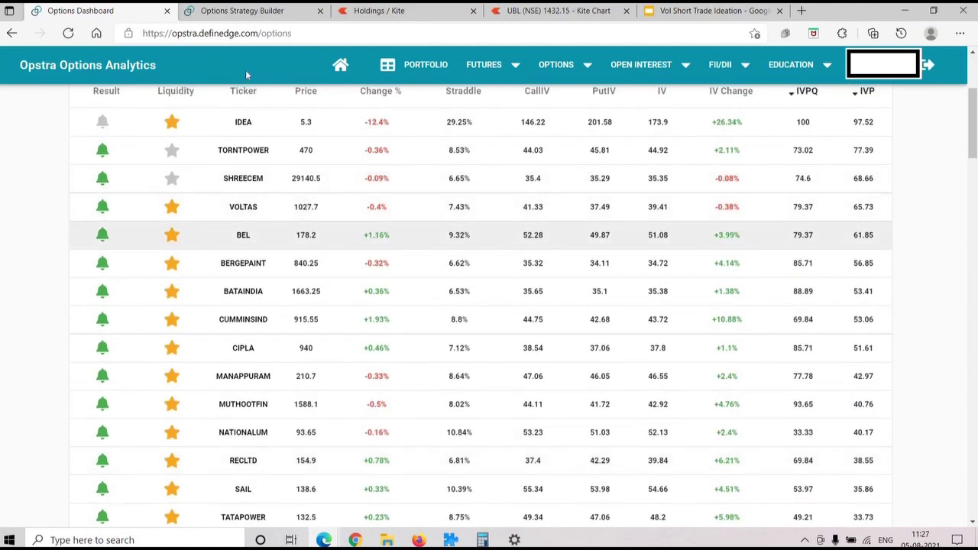
scroll(395, 427, down, 4)
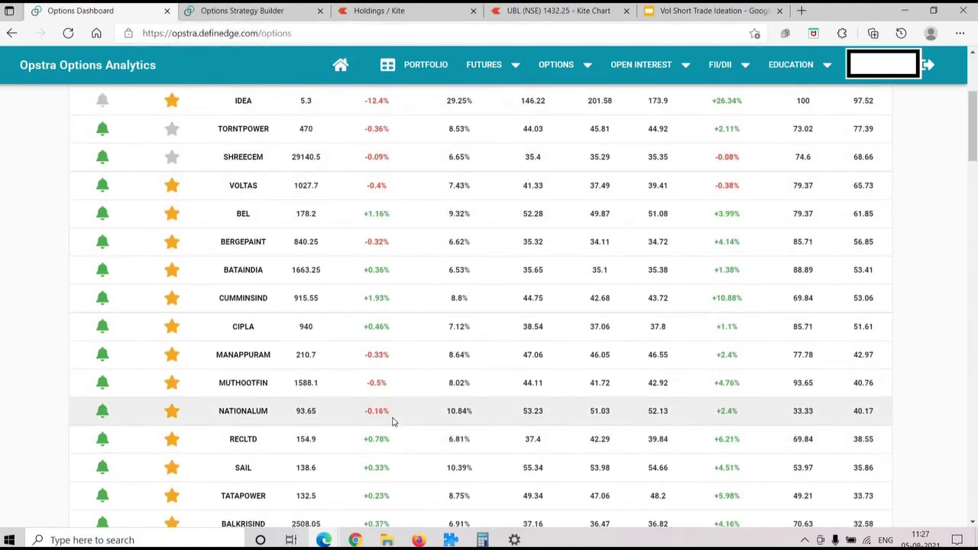
scroll(249, 337, down, 1)
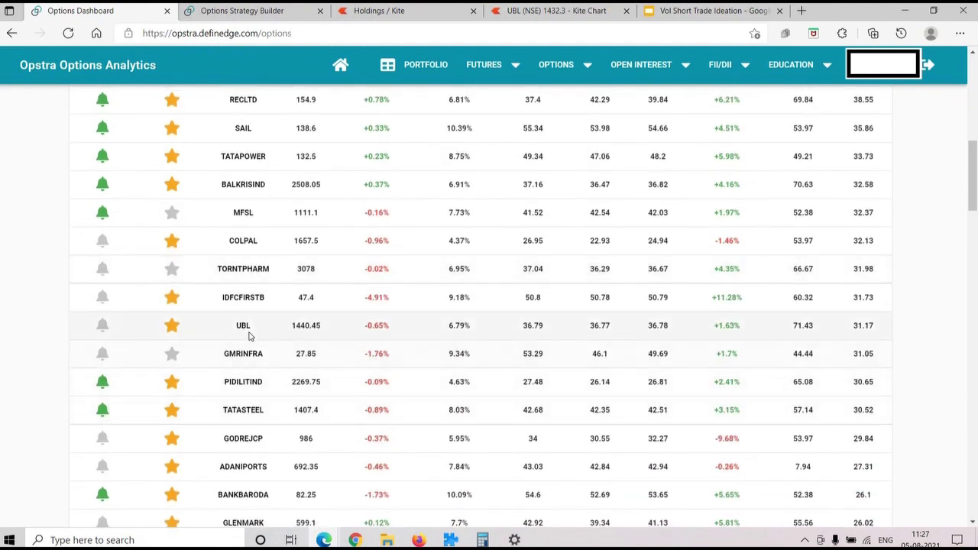
click(245, 324)
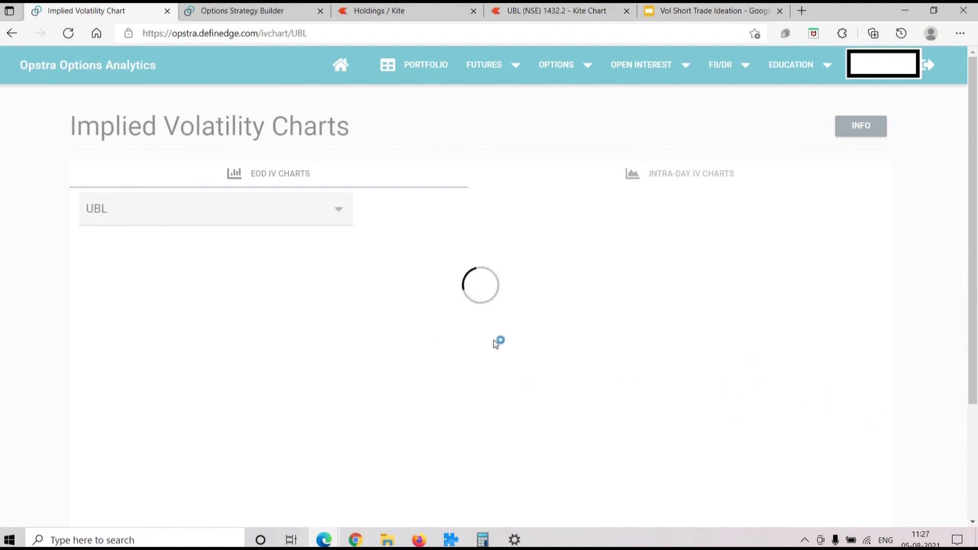
scroll(564, 396, down, 1)
scroll(564, 396, down, 1)
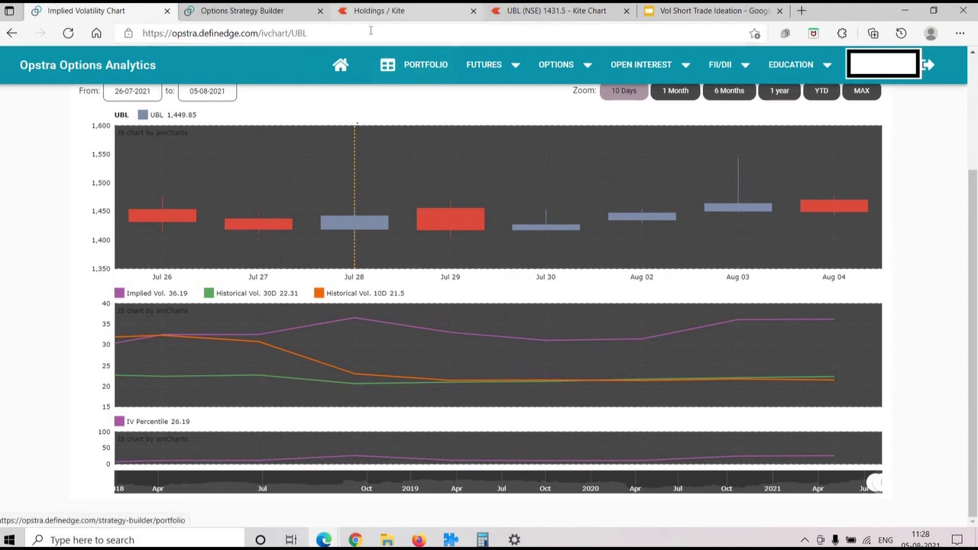
click(382, 11)
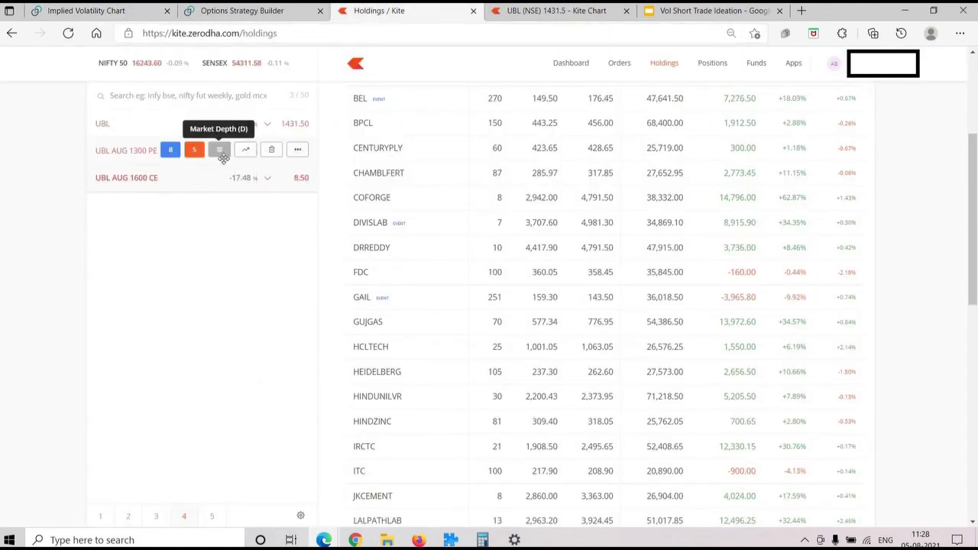
Check UBL AUG 1300 PE market depth in Kite, then reopen Opstra's Options Dashboard.
click(219, 150)
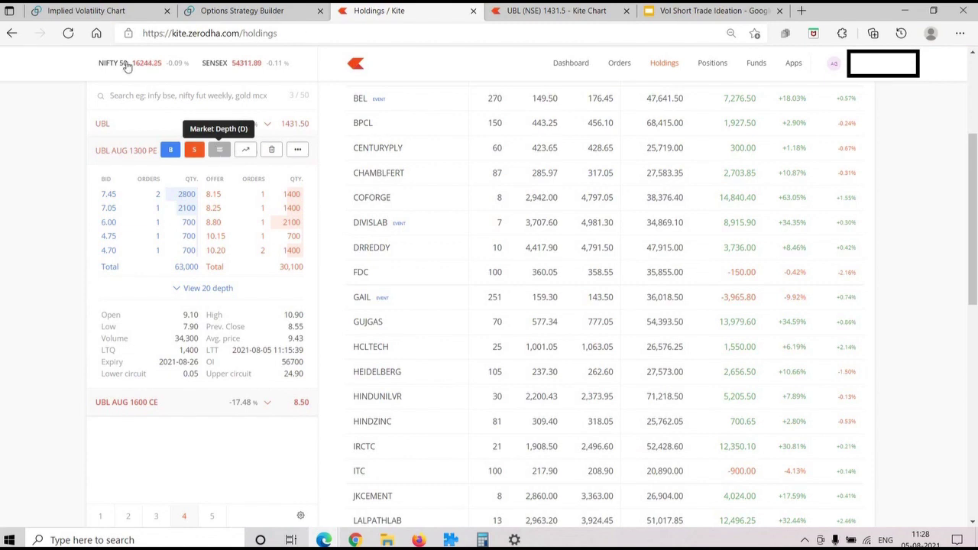
click(219, 150)
click(86, 11)
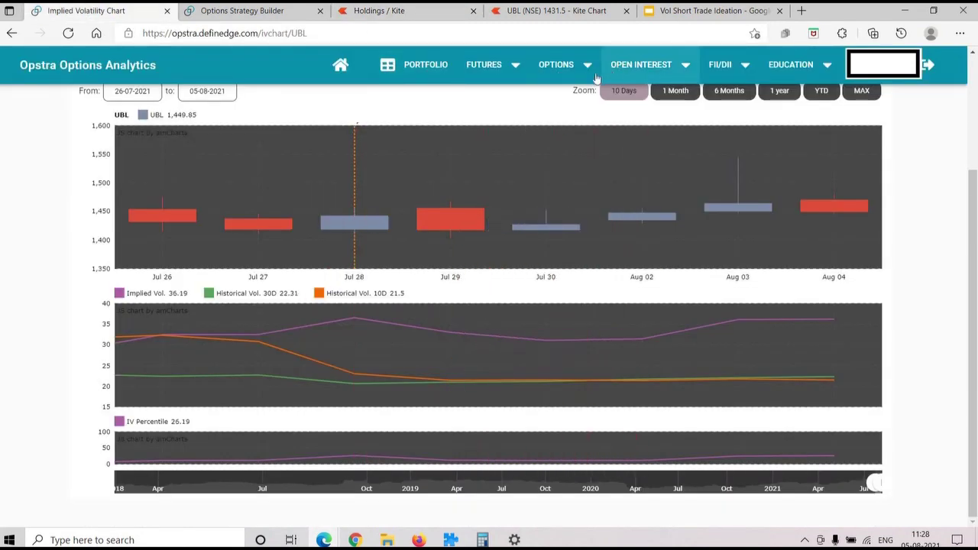
click(557, 65)
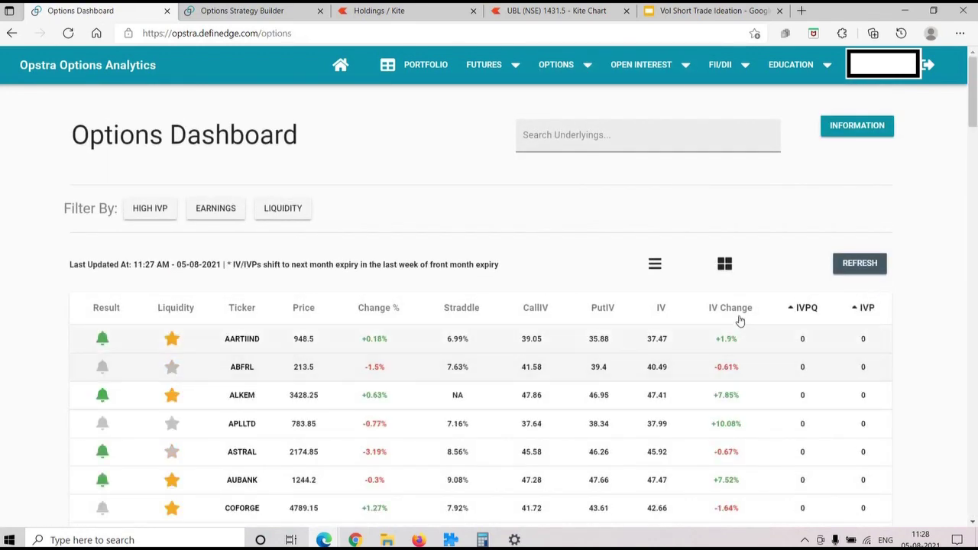
Sort the dashboard by IV Change, then by IVPQ from highest to lowest.
click(739, 317)
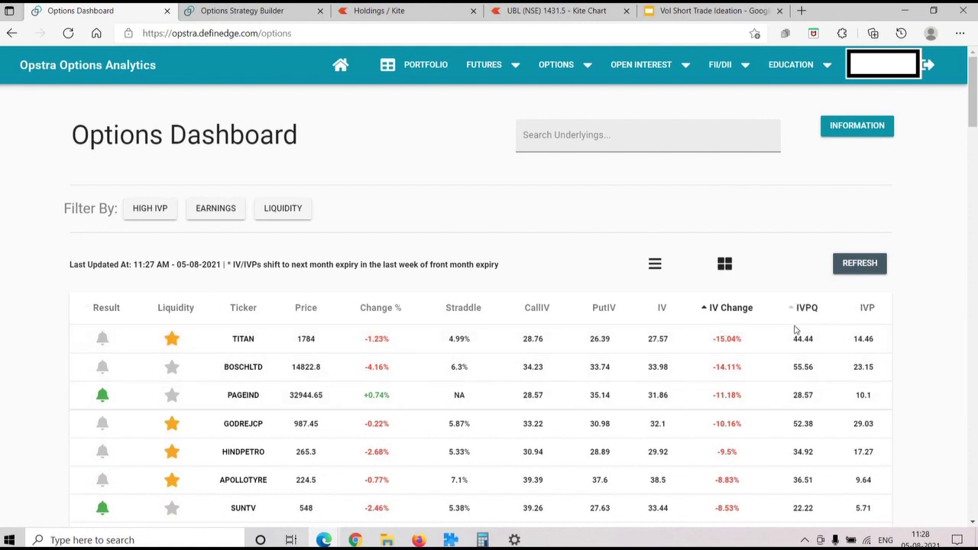
click(743, 318)
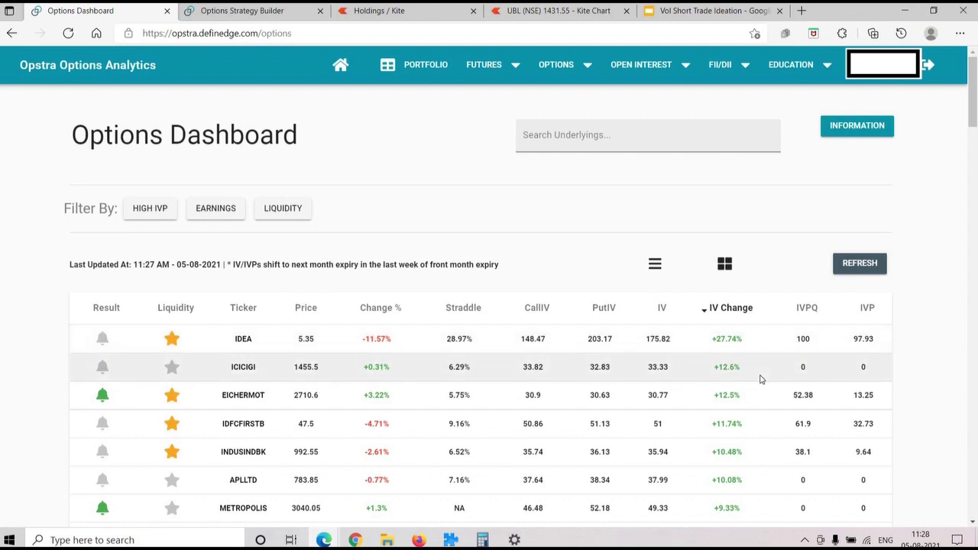
click(807, 307)
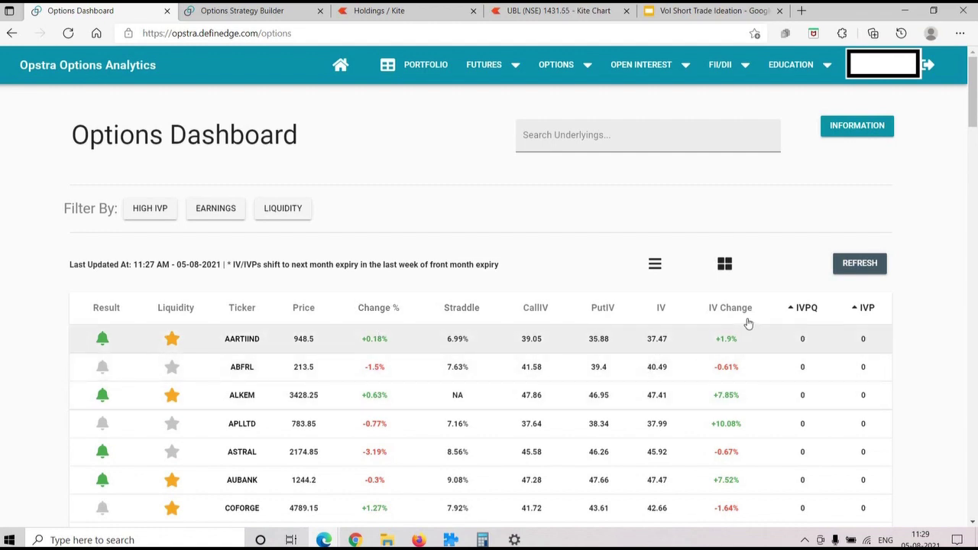
click(797, 309)
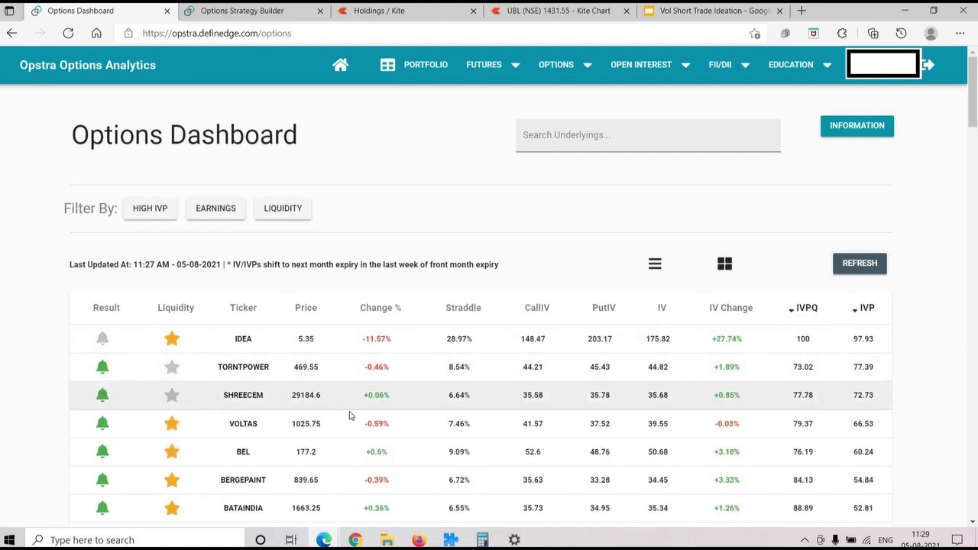
Highlight ADANIPORTS's IVPQ 6.35 and IVP 26.1, and GLENMARK's IVPQ 55.56.
scroll(272, 374, down, 4)
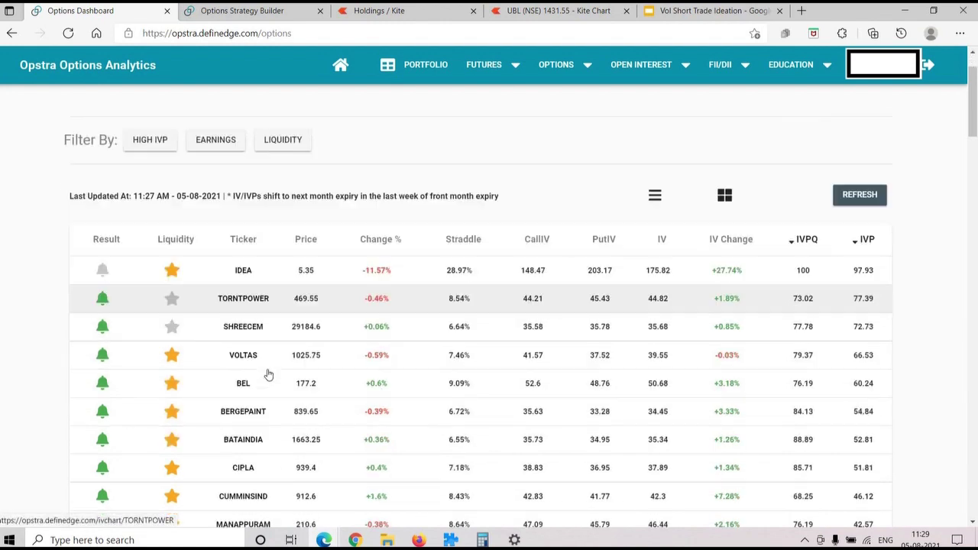
scroll(268, 374, down, 3)
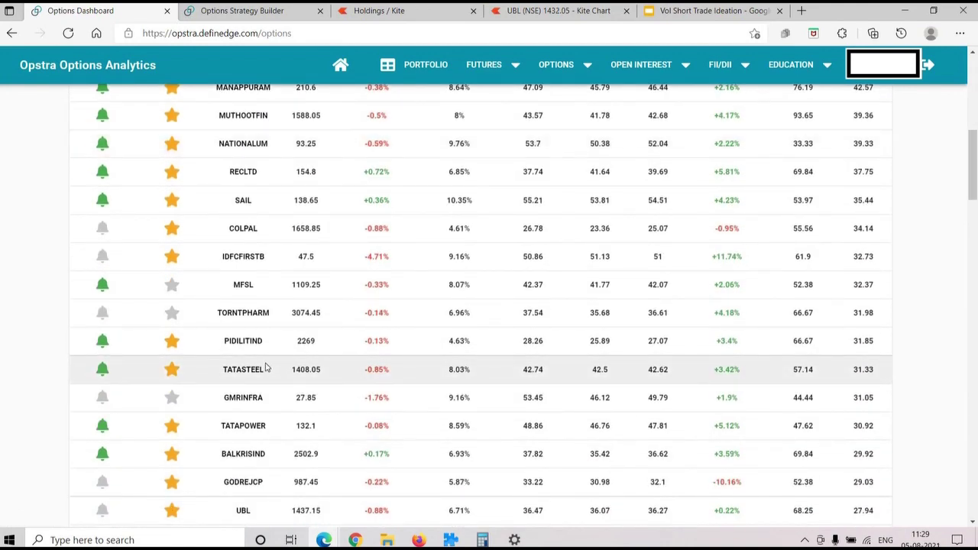
scroll(267, 370, down, 2)
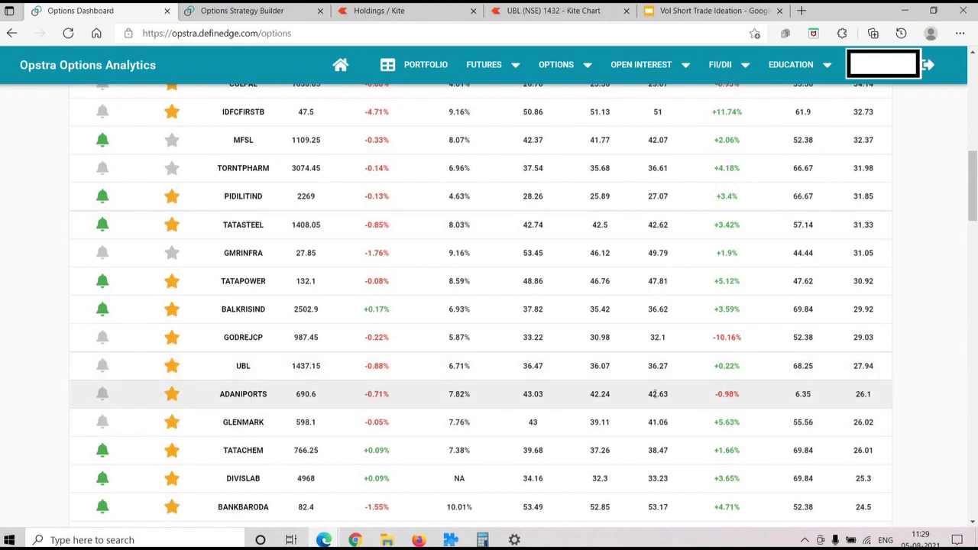
double_click(803, 393)
double_click(861, 401)
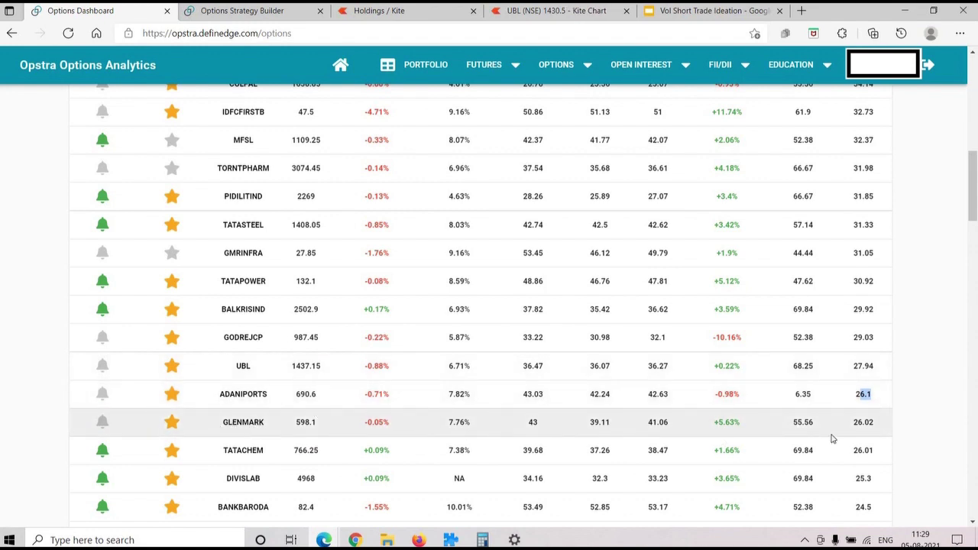
drag(815, 424, 792, 425)
Add GLENMARK to the Kite watchlist.
click(428, 11)
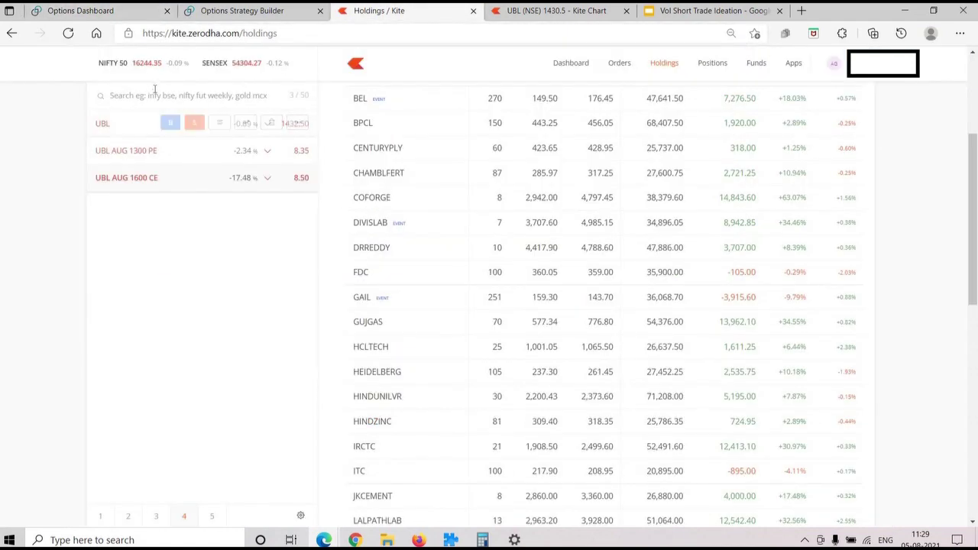
click(155, 90)
text(glenma)
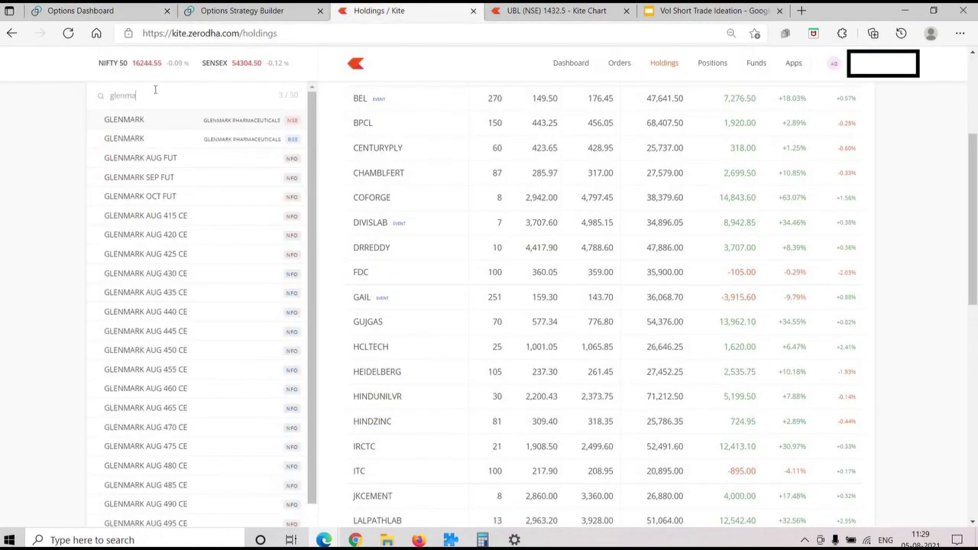
text(rk)
key(Return)
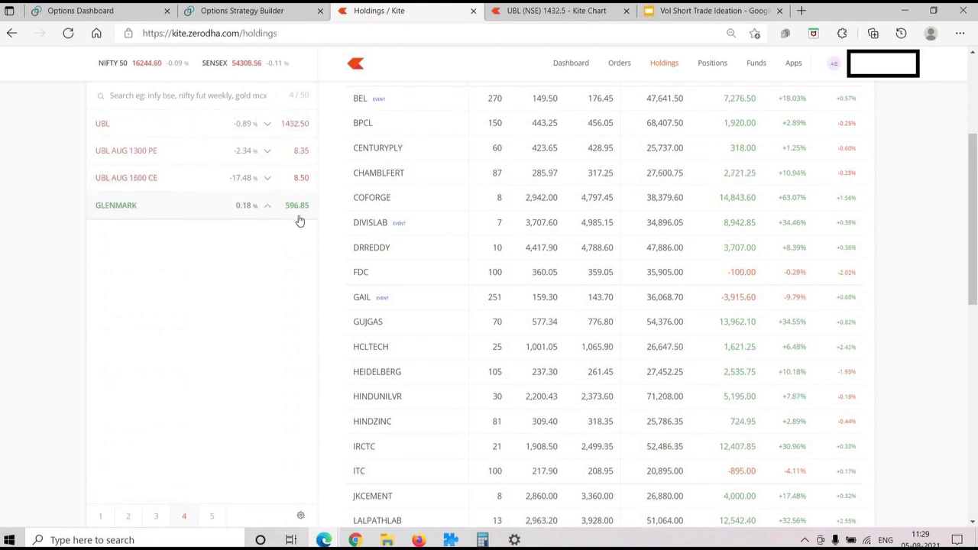
Switch the Kite chart from UBL to GLENMARK, then return to Holdings.
click(550, 11)
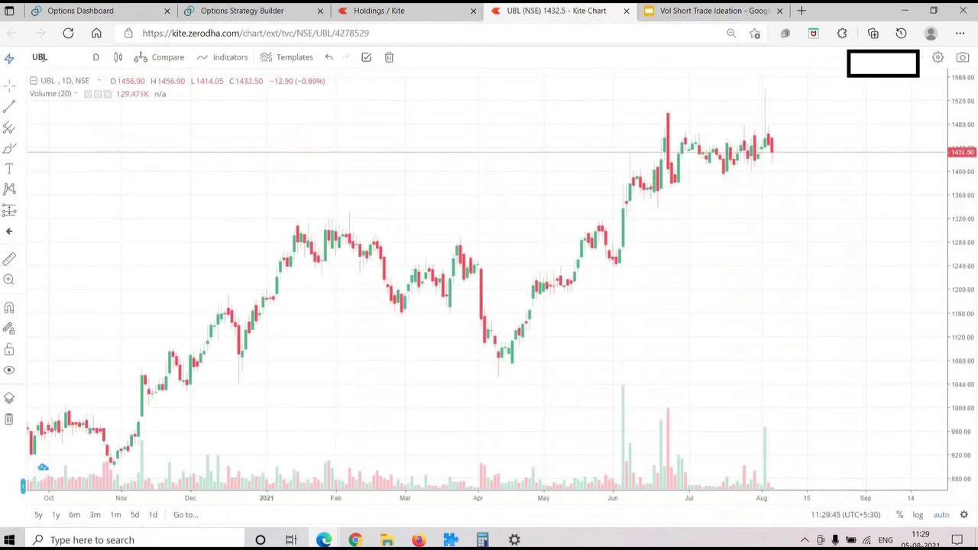
click(54, 56)
text(GLENM)
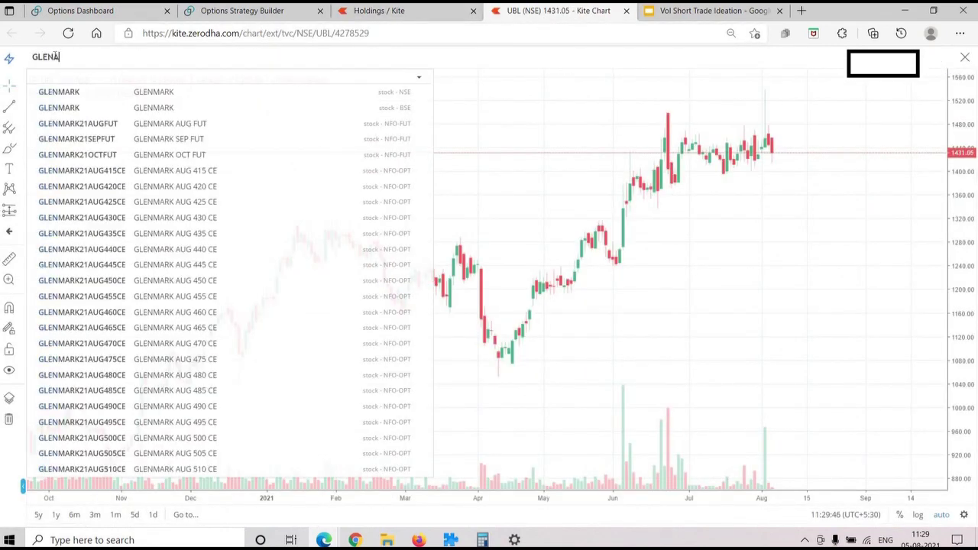
text(ARK)
key(Return)
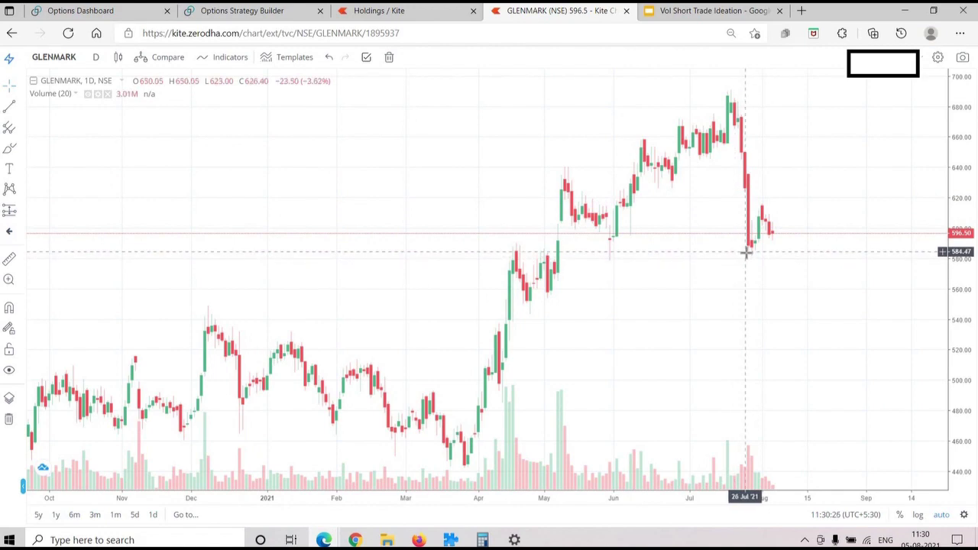
click(383, 11)
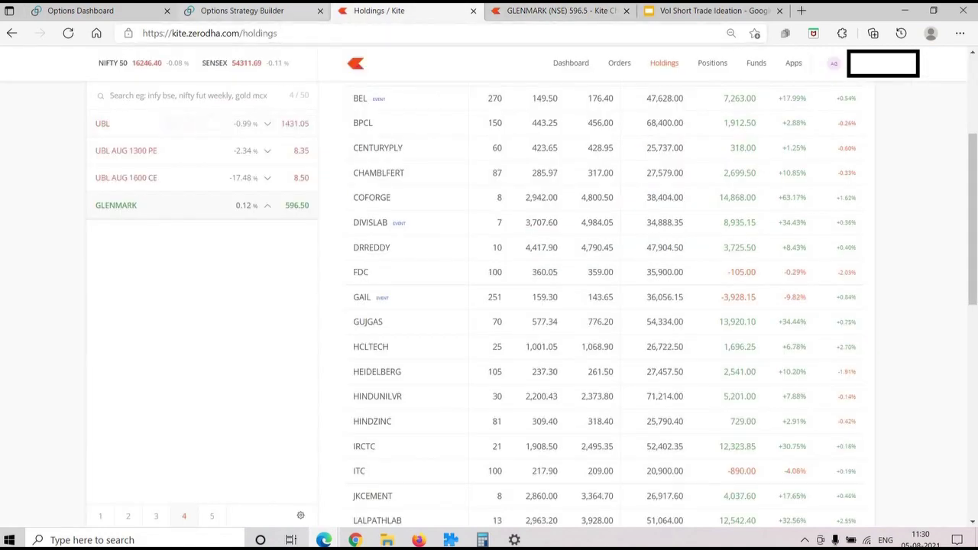
Reload the strategy builder and select GLENMARK as the stock.
click(252, 14)
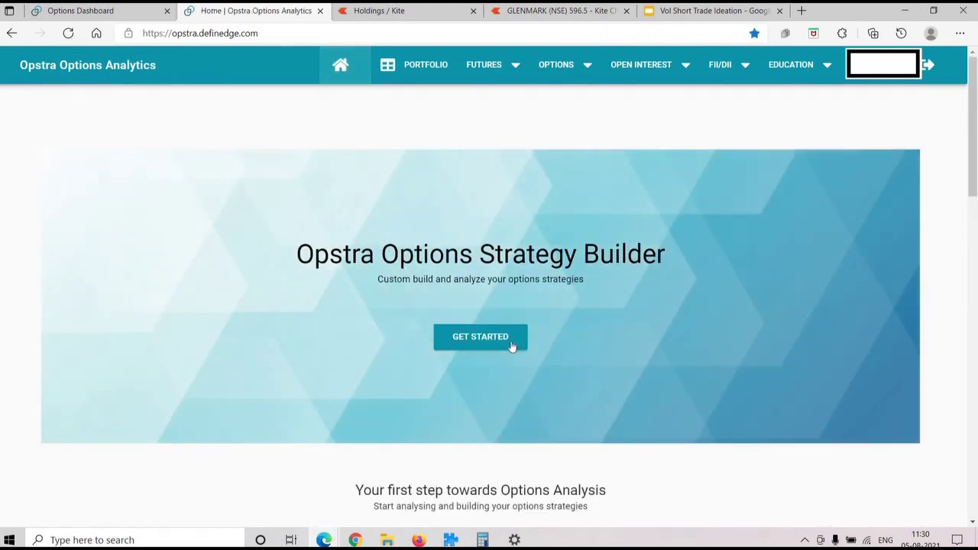
click(511, 342)
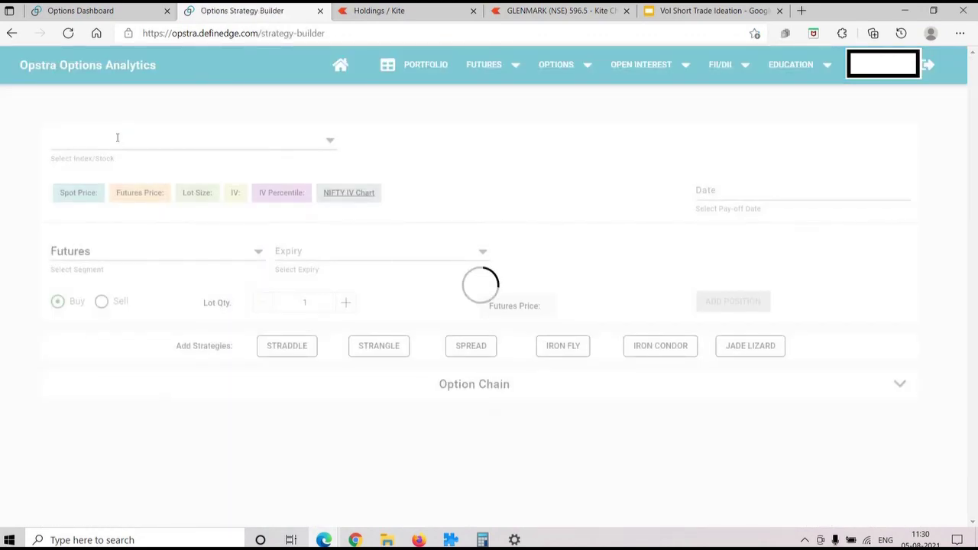
click(115, 136)
text(glenmark)
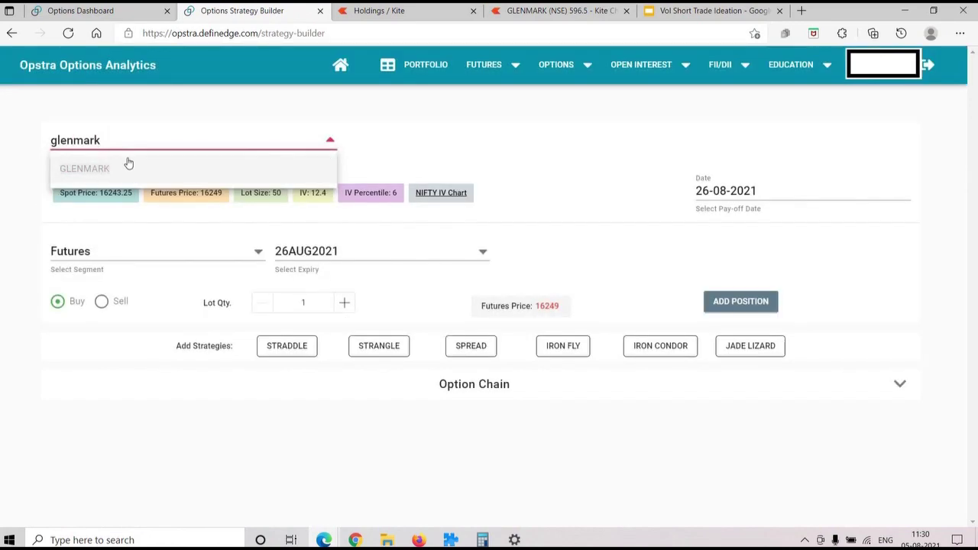
click(127, 164)
Expand GLENMARK's 26AUG2021 option chain and scan strikes 435 to 750, with 600 at-the-money.
click(653, 346)
scroll(510, 350, down, 4)
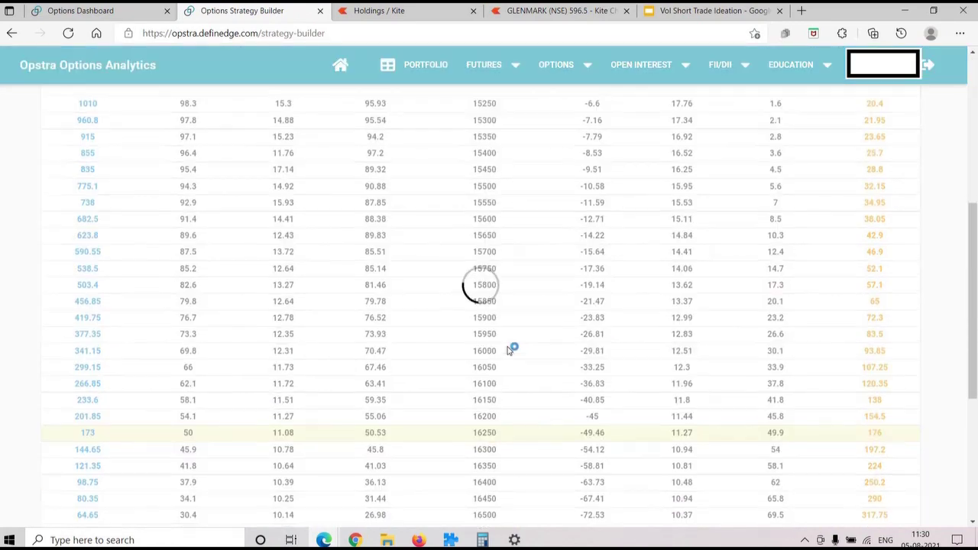
scroll(555, 277, up, 3)
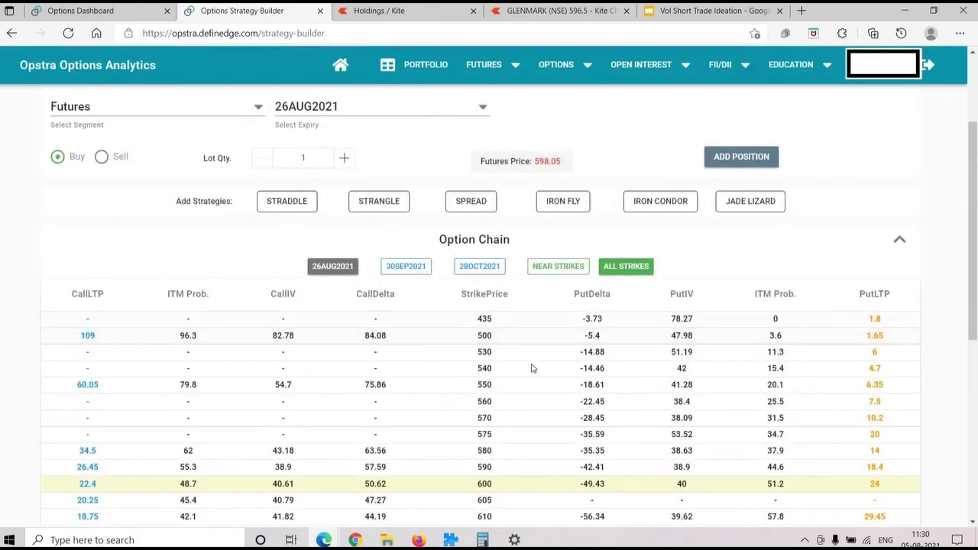
scroll(531, 330, down, 1)
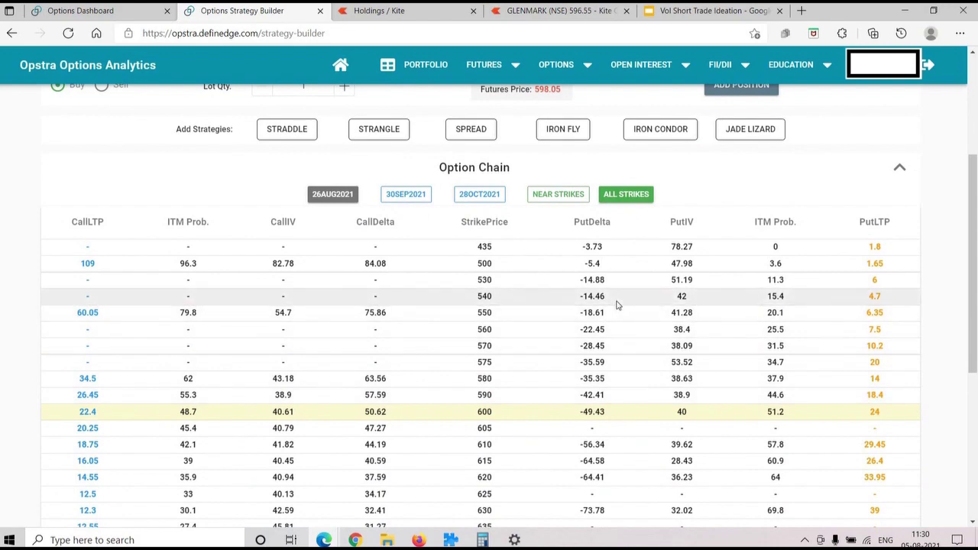
scroll(618, 305, down, 4)
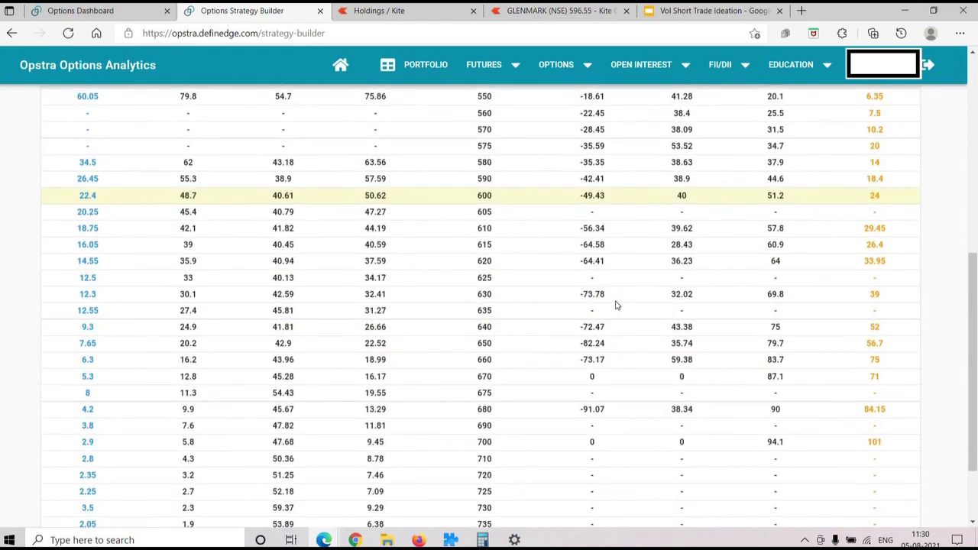
scroll(493, 367, up, 5)
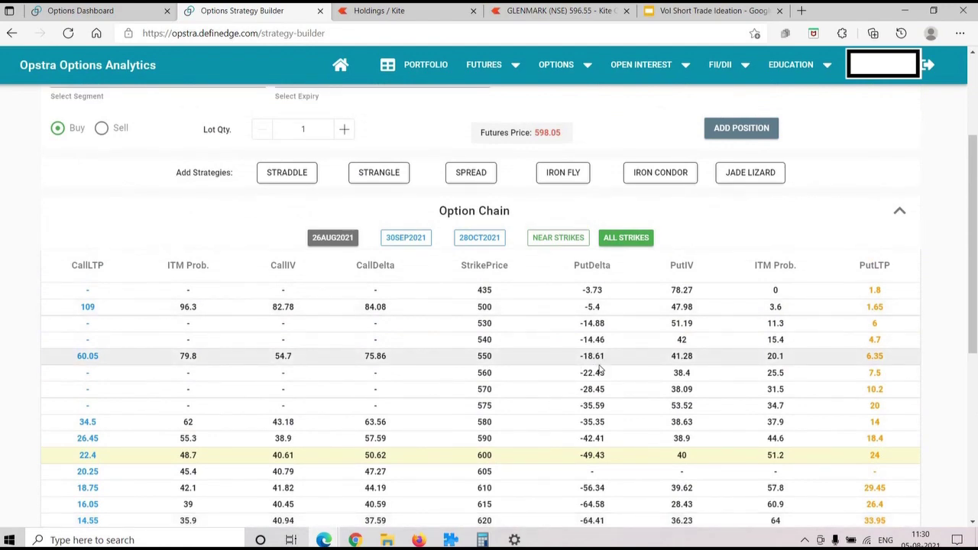
scroll(490, 391, down, 5)
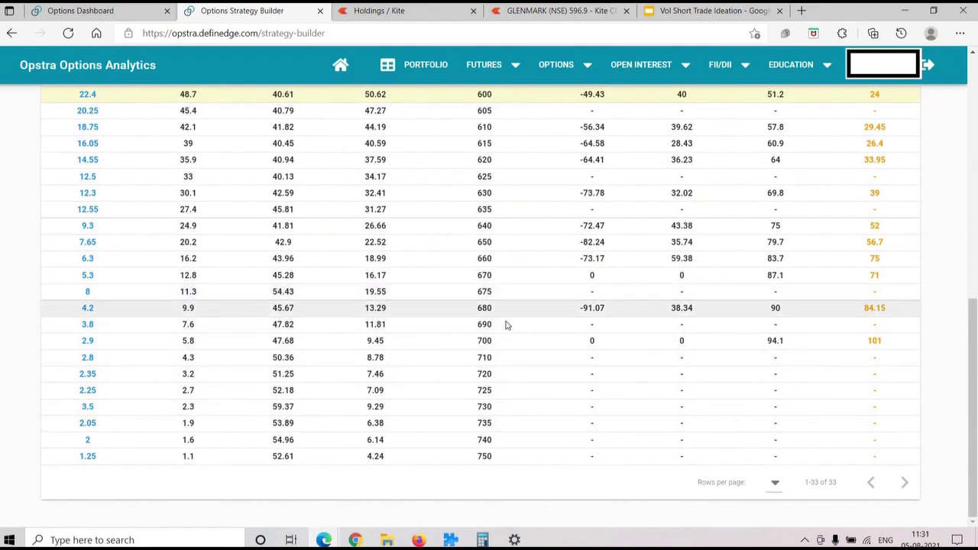
scroll(489, 315, up, 2)
scroll(489, 315, down, 2)
scroll(503, 279, up, 3)
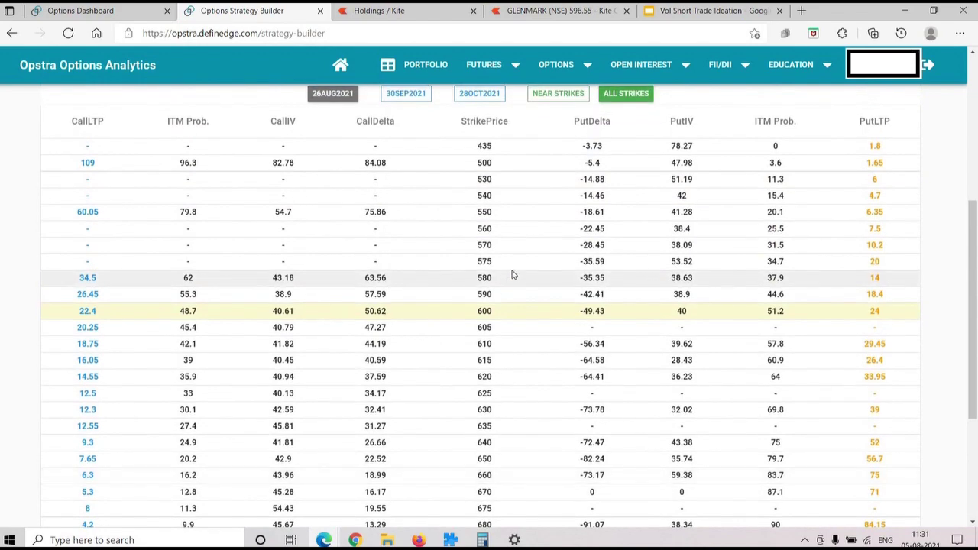
Back in Kite, add GLENMARK AUG 670 CE and GLENMARK AUG 570 PE to the watchlist.
click(371, 11)
text(glenmar)
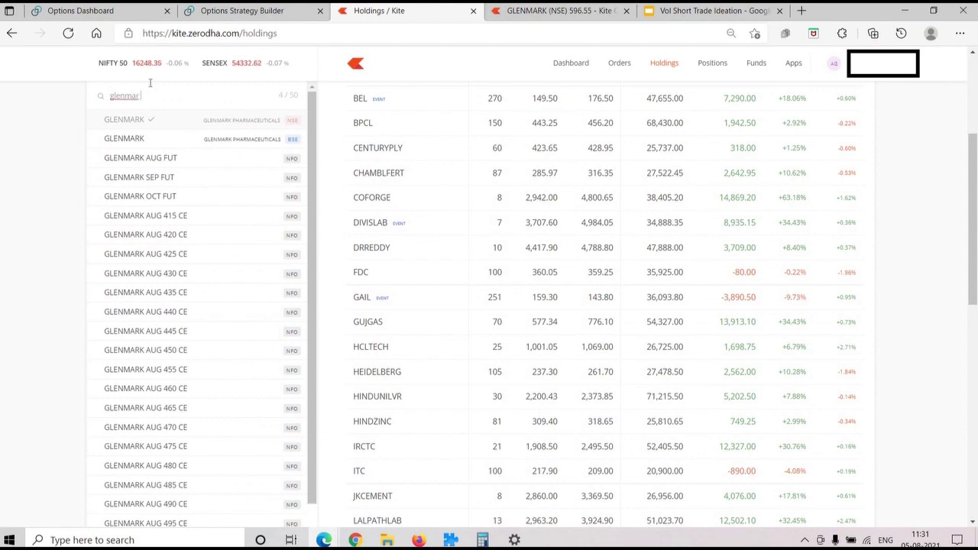
text(k 670)
key(Return)
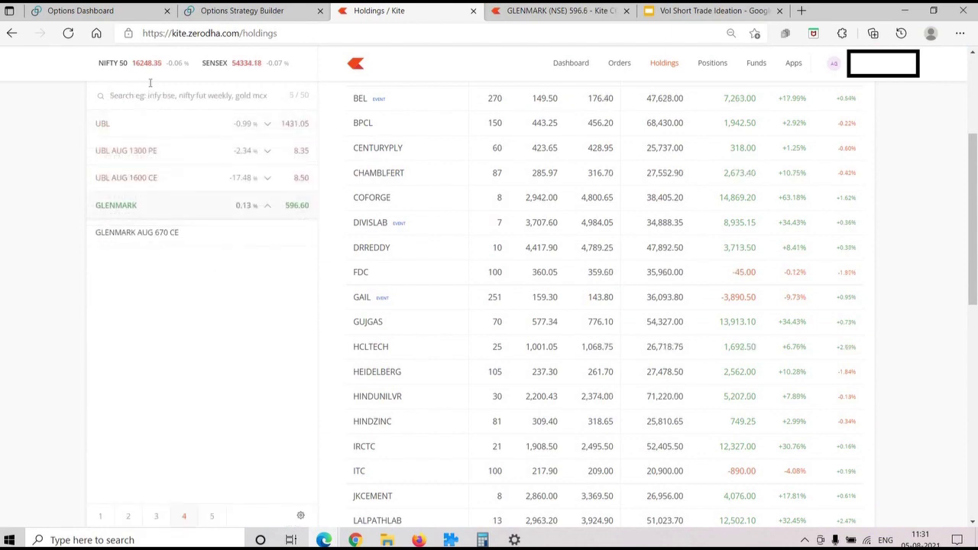
text(gle)
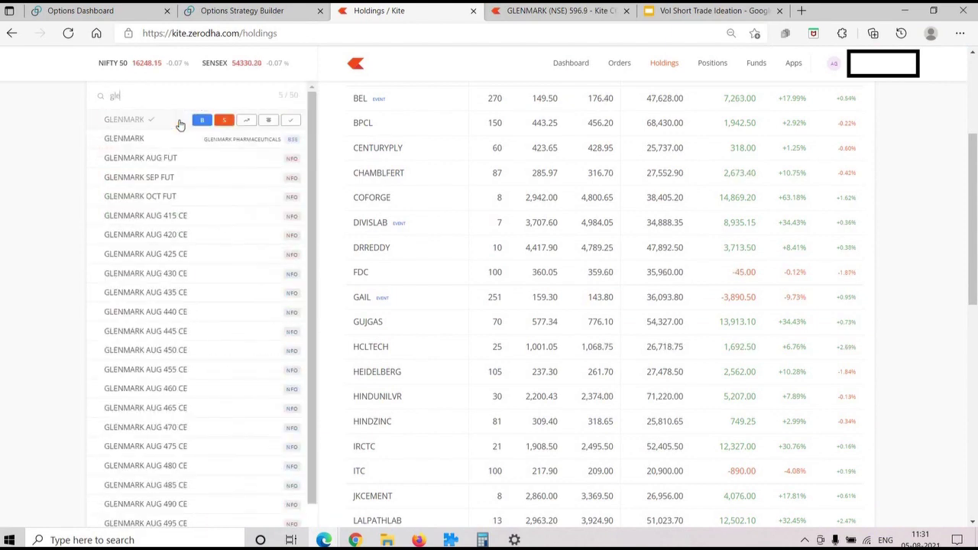
text(nm 570)
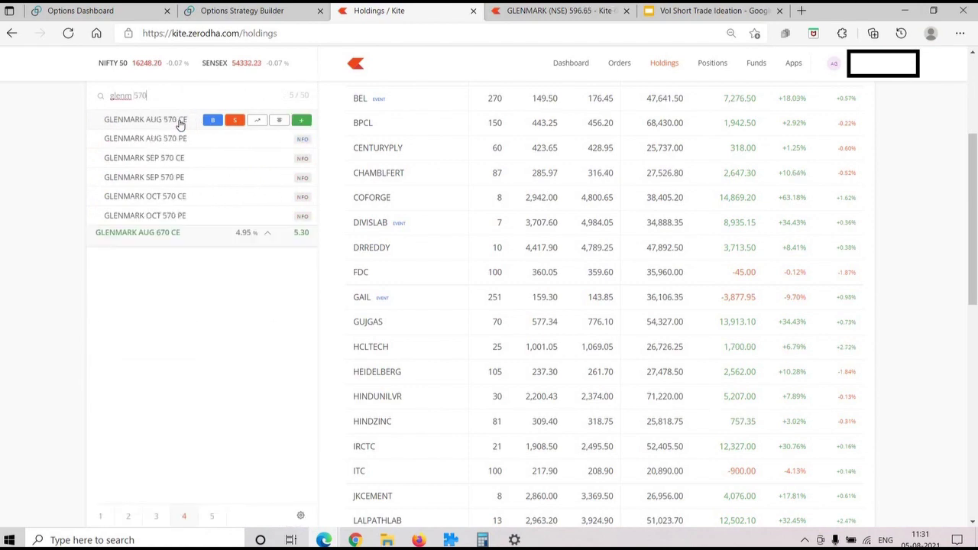
click(301, 139)
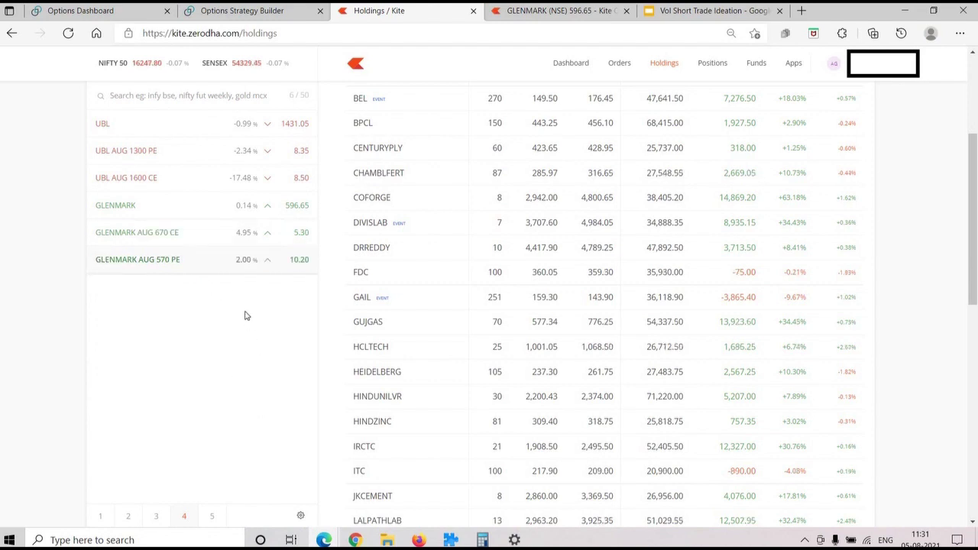
Replace GLENMARK AUG 570 PE in the watchlist with GLENMARK AUG 540 PE.
click(274, 258)
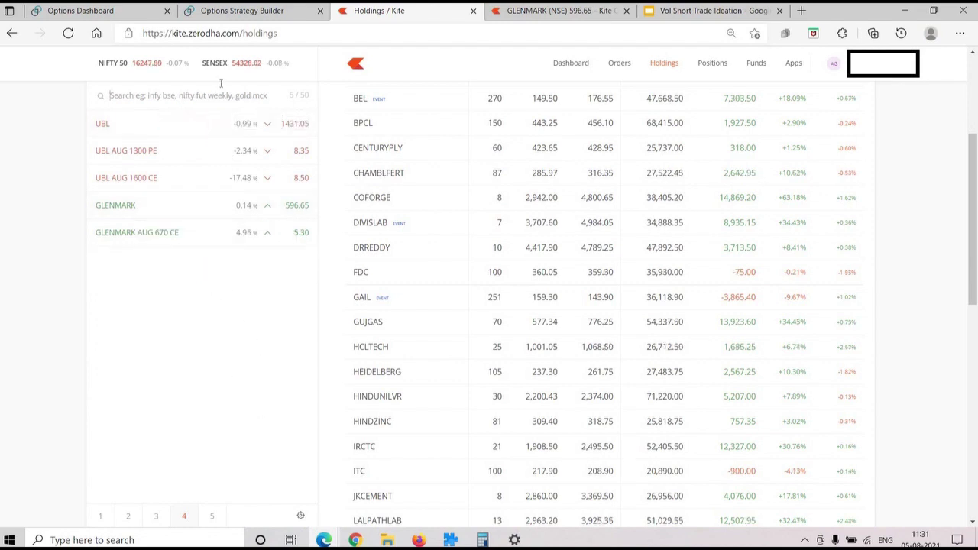
click(221, 84)
text(glenma 50)
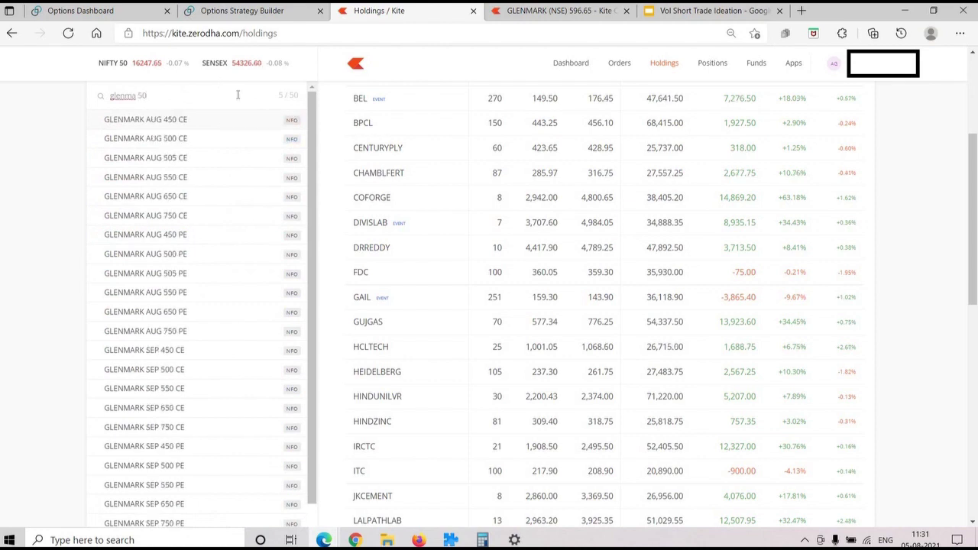
key(BackSpace)
text(40)
click(294, 137)
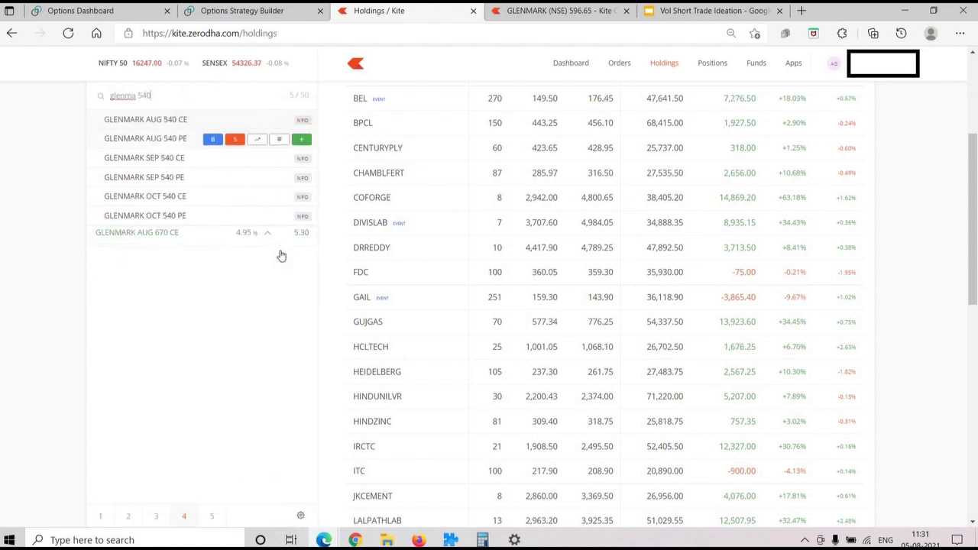
Show the market depth for GLENMARK AUG 670 CE and GLENMARK AUG 540 PE.
click(219, 233)
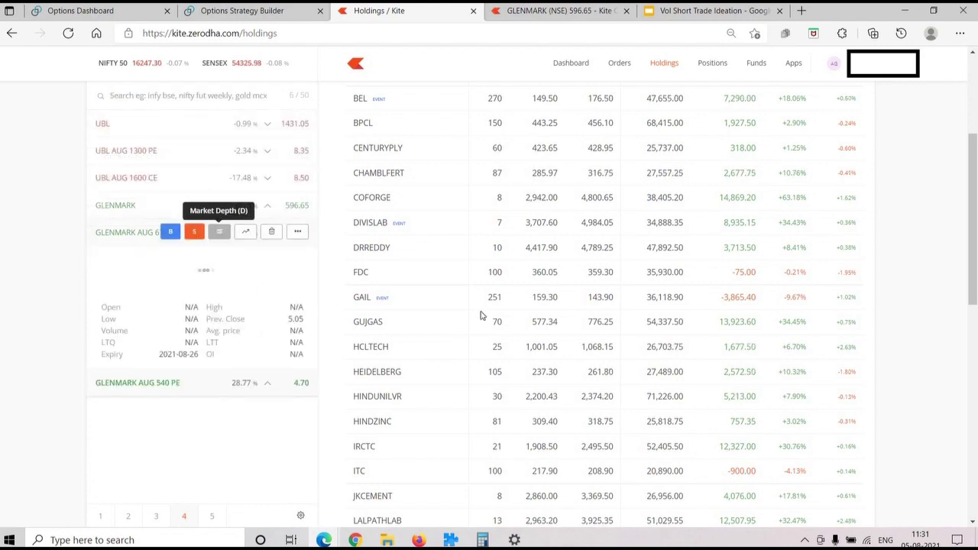
mouse_move(220, 239)
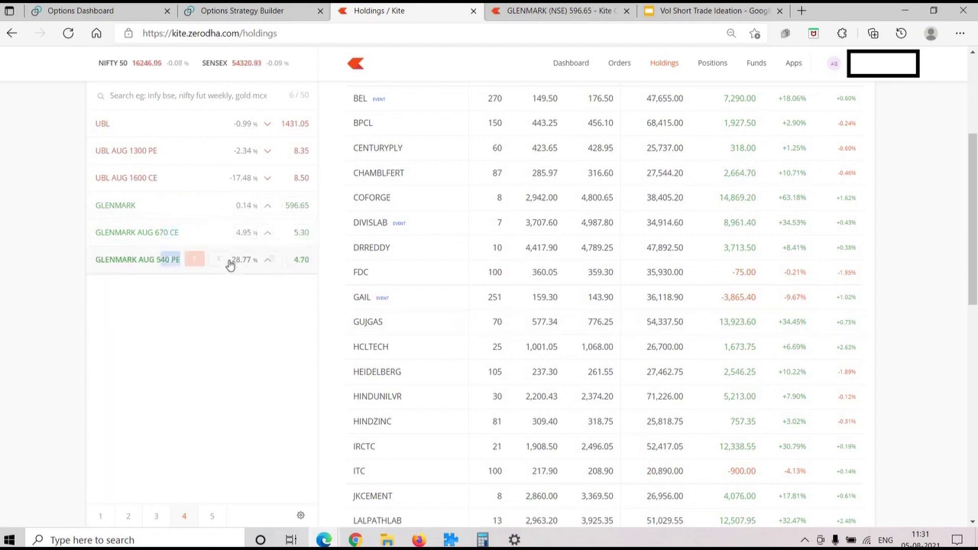
click(219, 260)
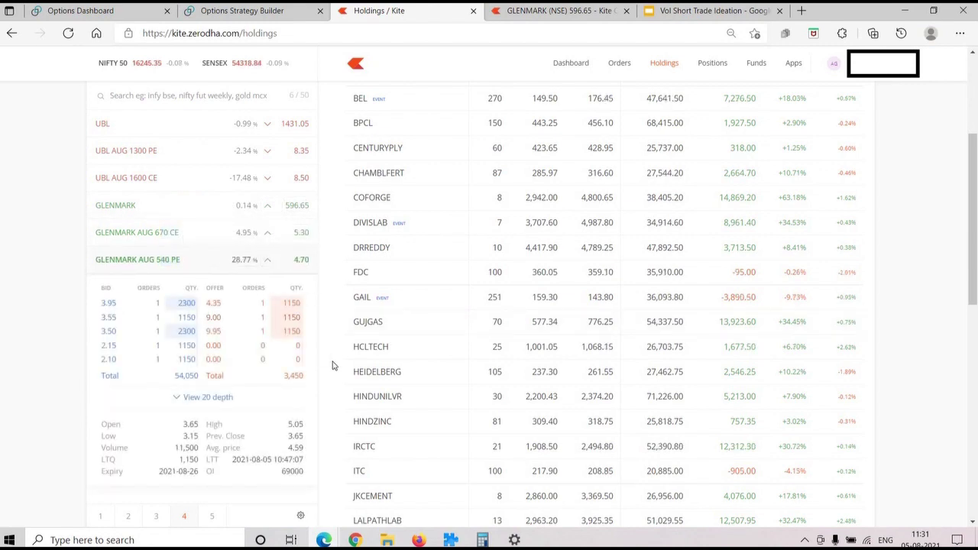
mouse_move(293, 257)
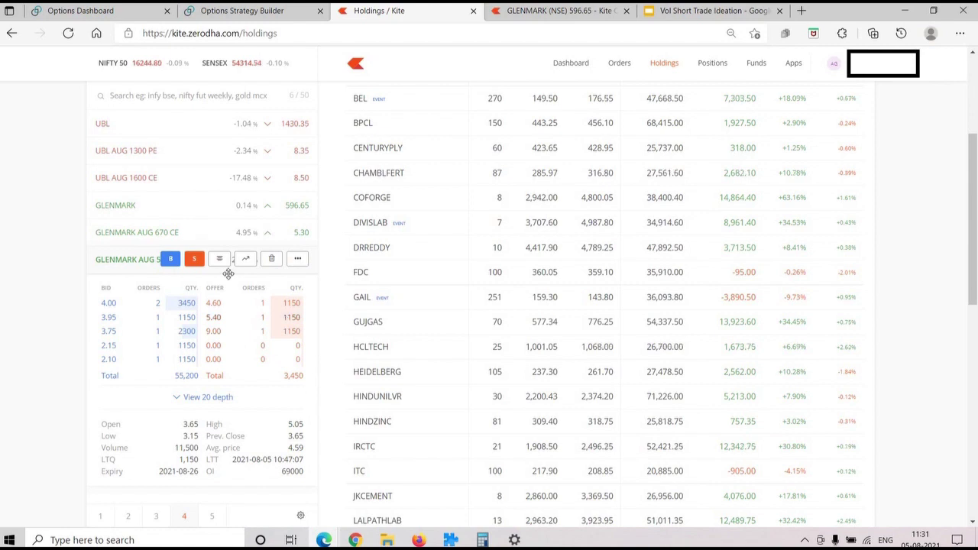
Check the GLENMARK price chart, then expand market depth for UBL AUG 1300 PE.
click(558, 11)
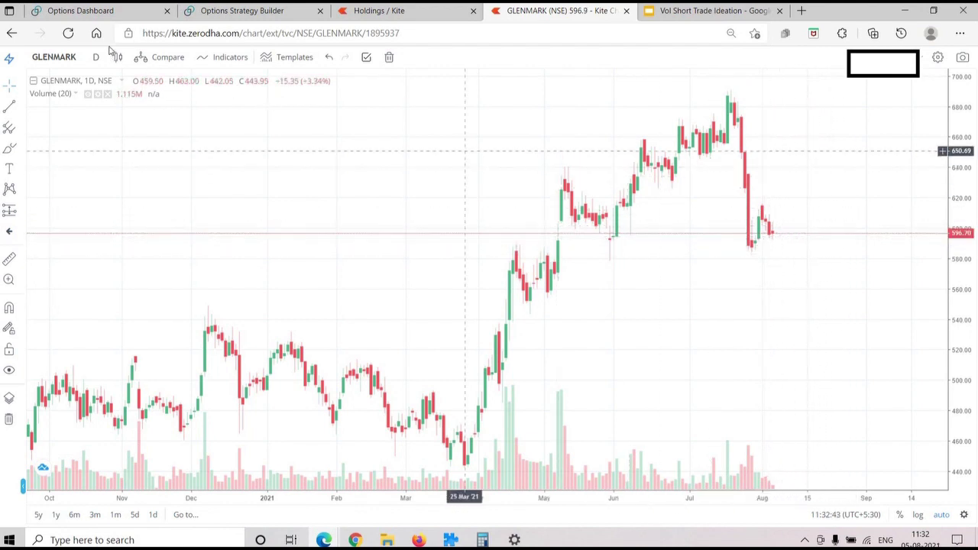
click(379, 11)
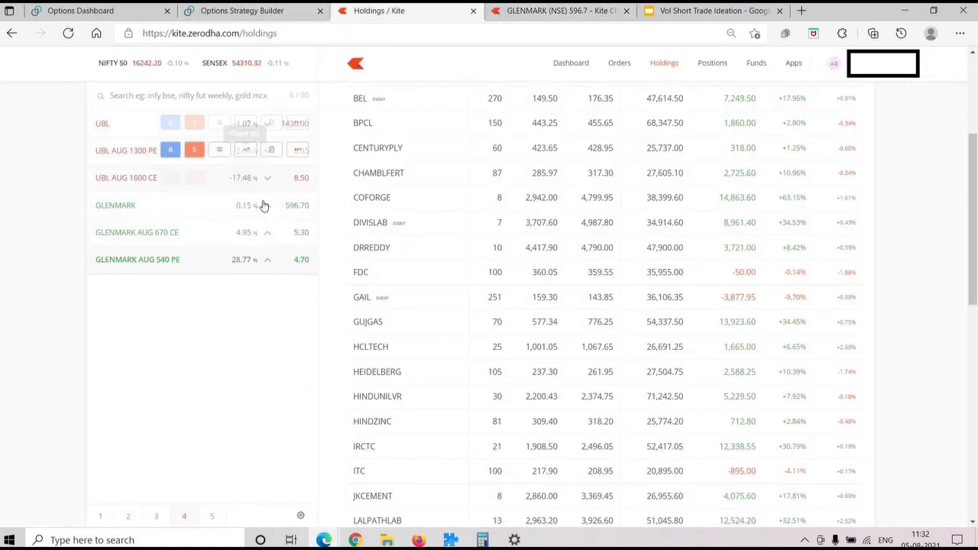
click(219, 152)
Collapse the UBL AUG 1300 PE depth and scroll through Opstra's Options Dashboard tickers.
click(218, 150)
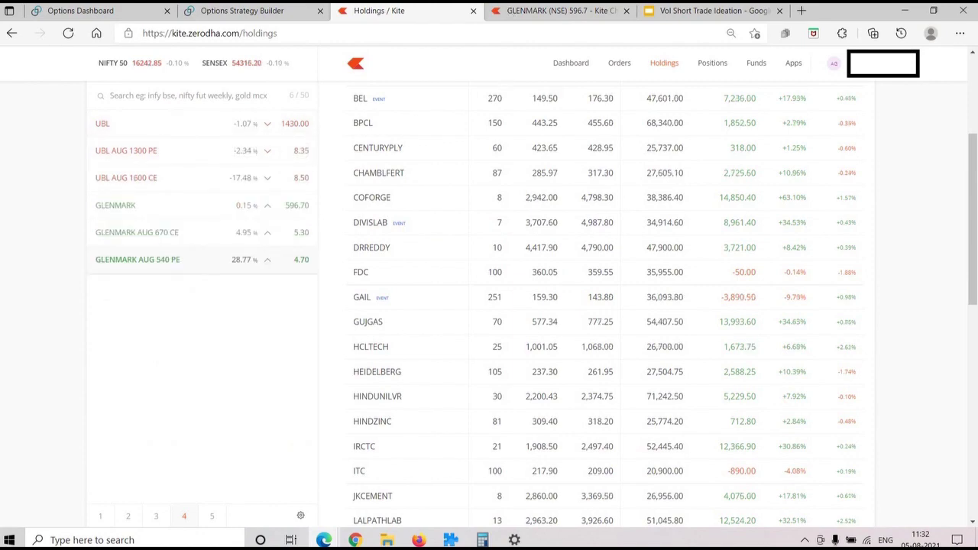
click(132, 14)
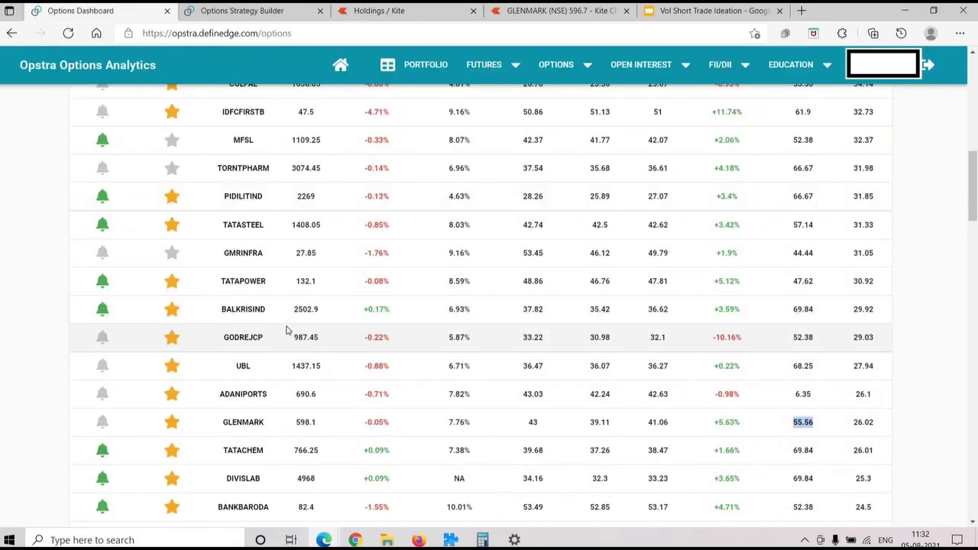
scroll(288, 330, down, 1)
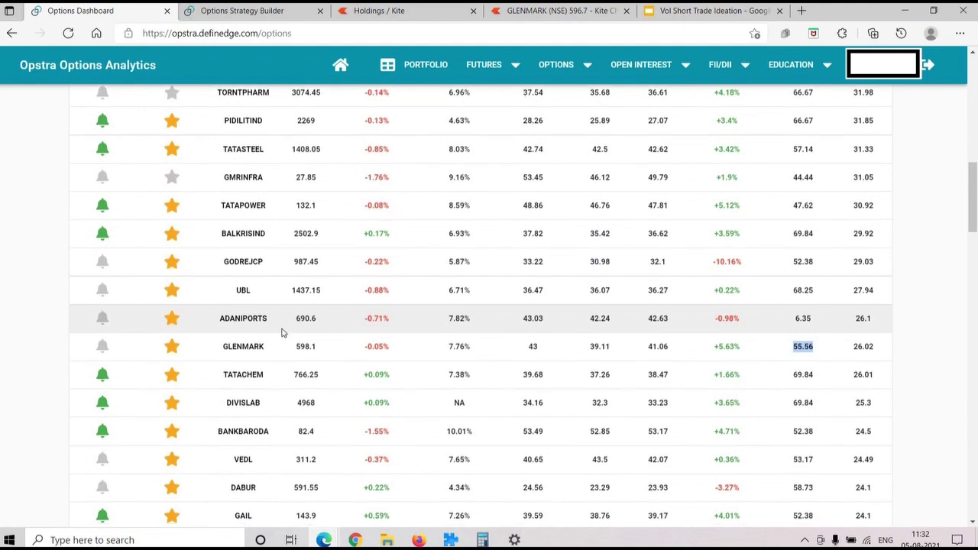
scroll(287, 330, down, 1)
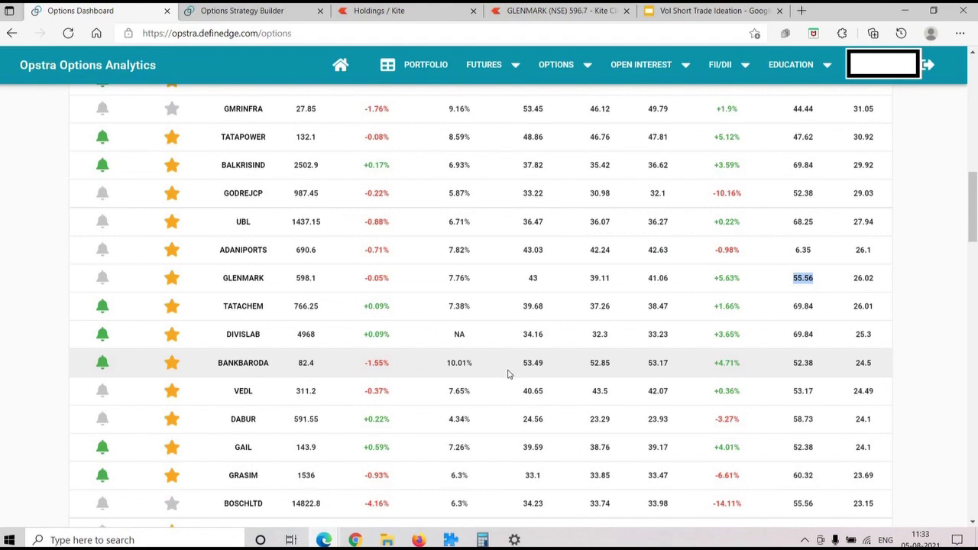
scroll(526, 378, up, 10)
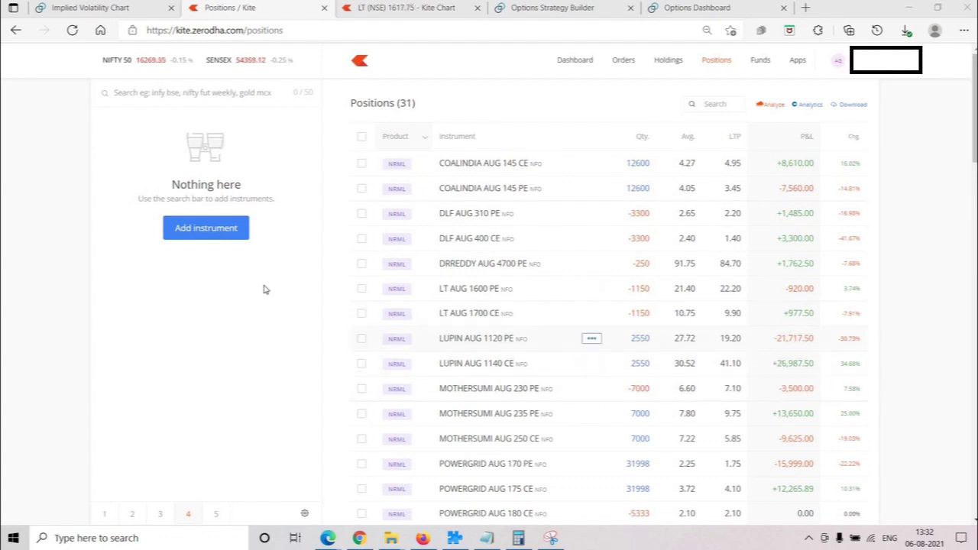
Review the zoomed LT daily chart in Kite, then bring up LT's implied volatility chart.
click(405, 8)
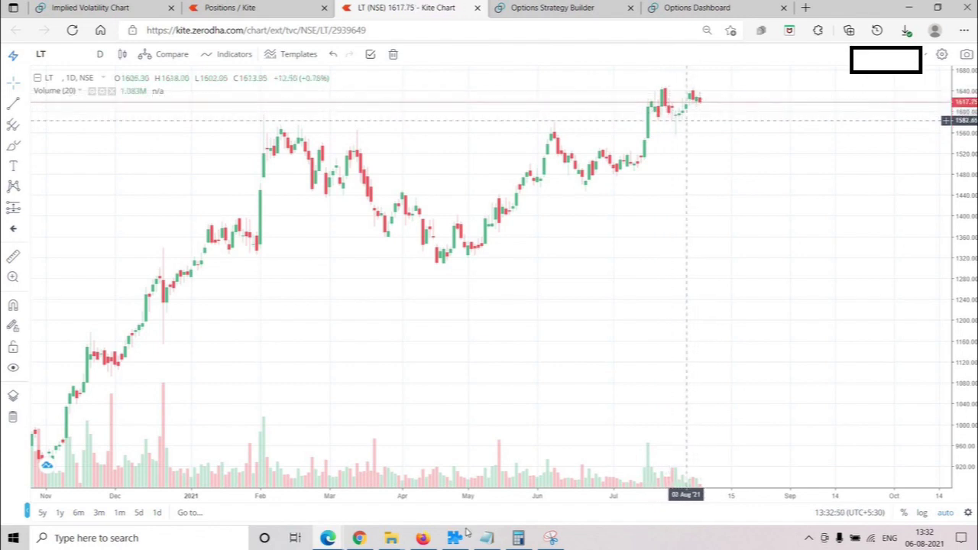
scroll(541, 293, up, 3)
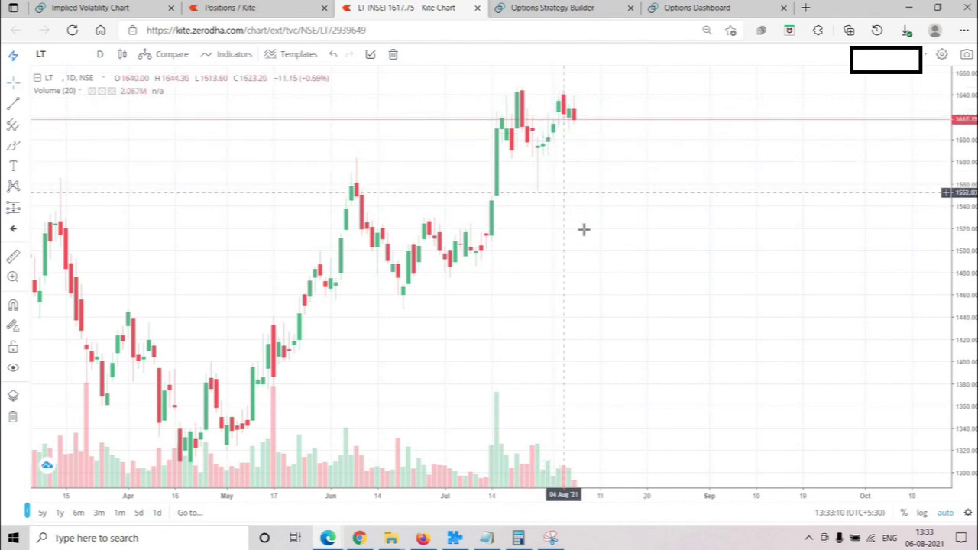
click(556, 14)
click(90, 8)
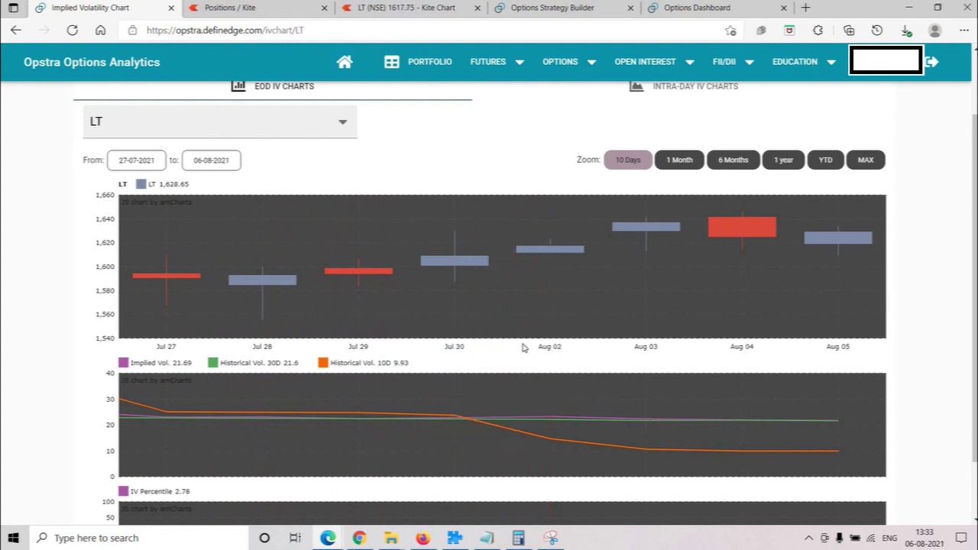
Check LT's IV readings and option chain in Opstra, then return to Kite positions.
mouse_move(532, 339)
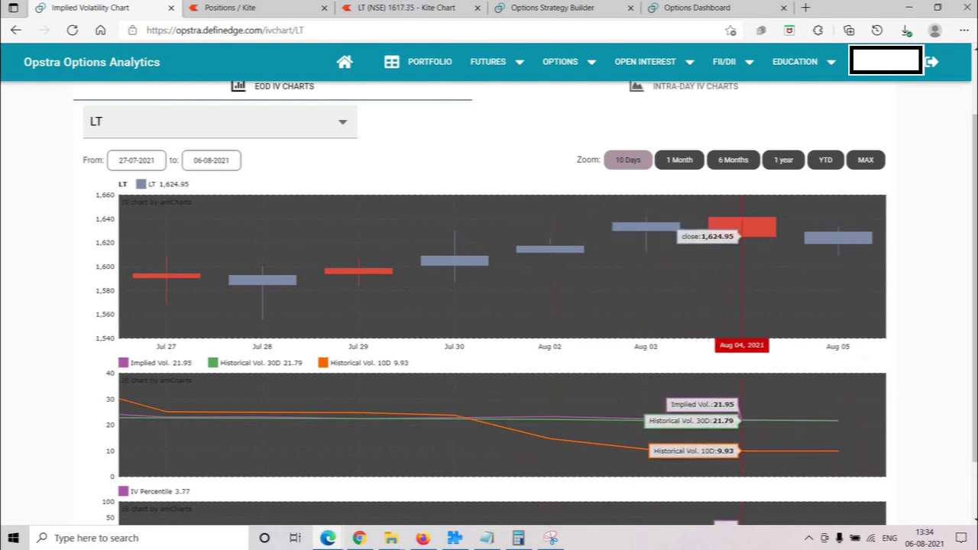
click(552, 9)
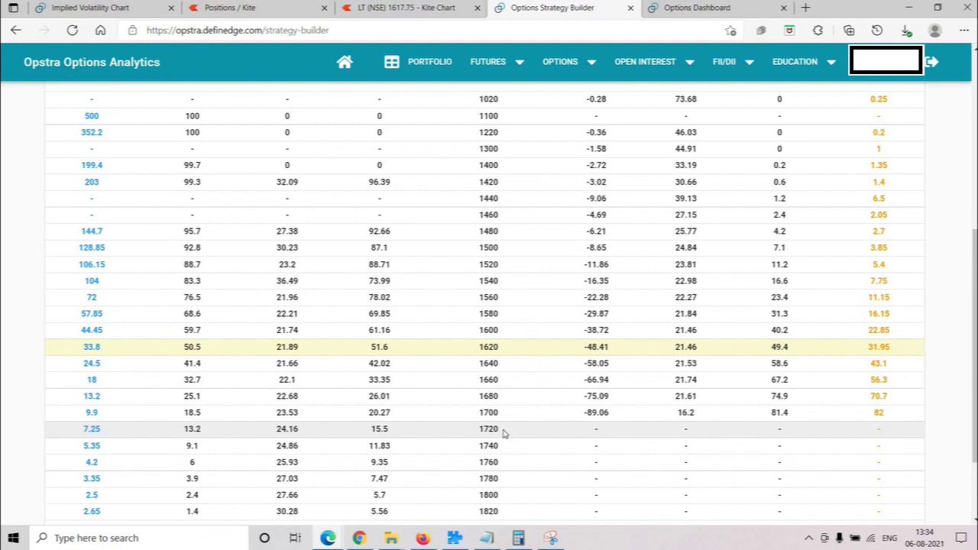
mouse_move(89, 432)
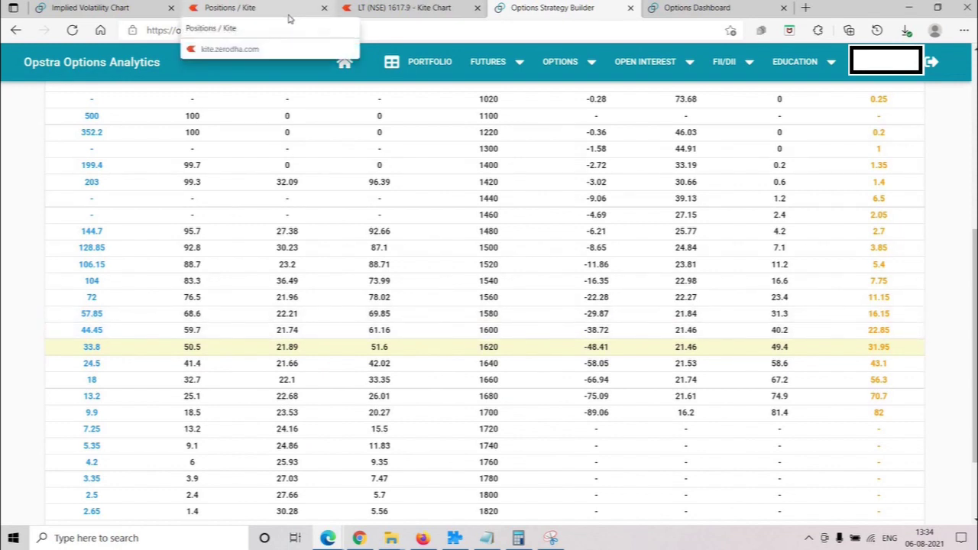
key(ctrl+2)
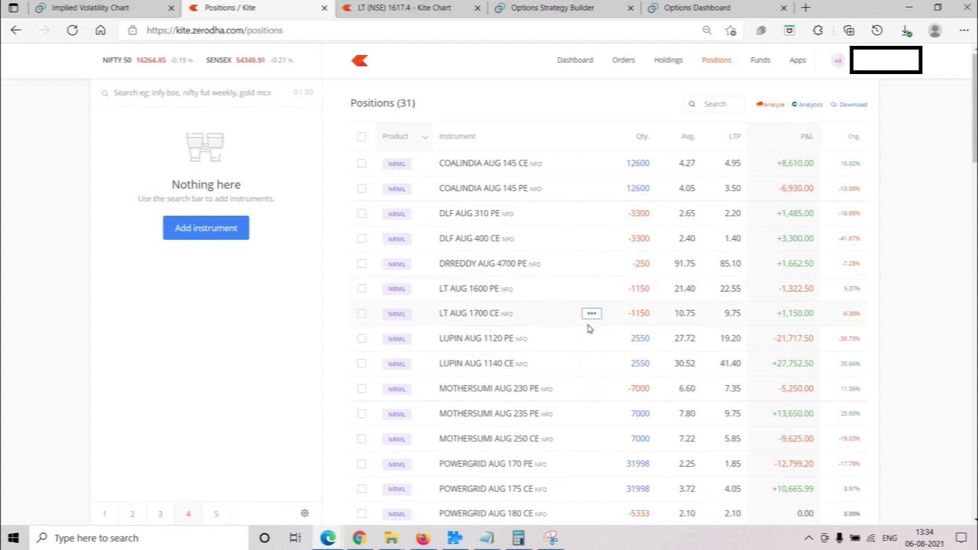
Revisit LT's option chain (1600 put 22.85, 1700 call 9.9) and IV chart, then reach the Options Dashboard.
click(551, 7)
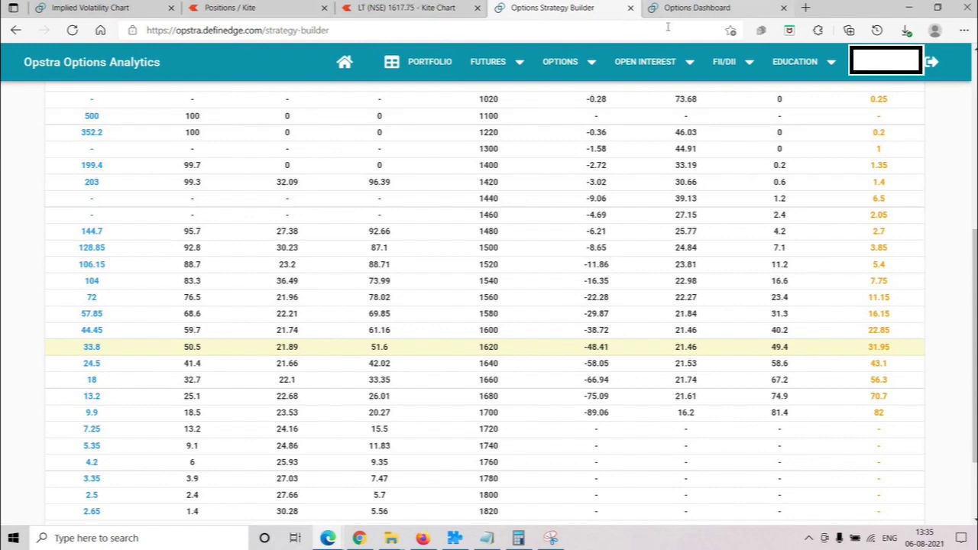
key(ctrl+Tab)
key(ctrl+Tab)
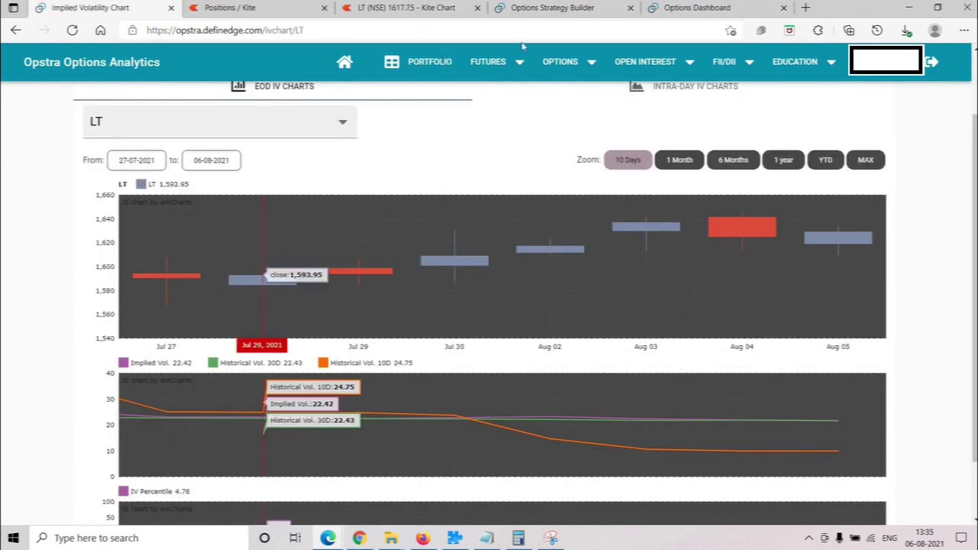
key(ctrl+shift+Tab)
key(ctrl+shift+Tab)
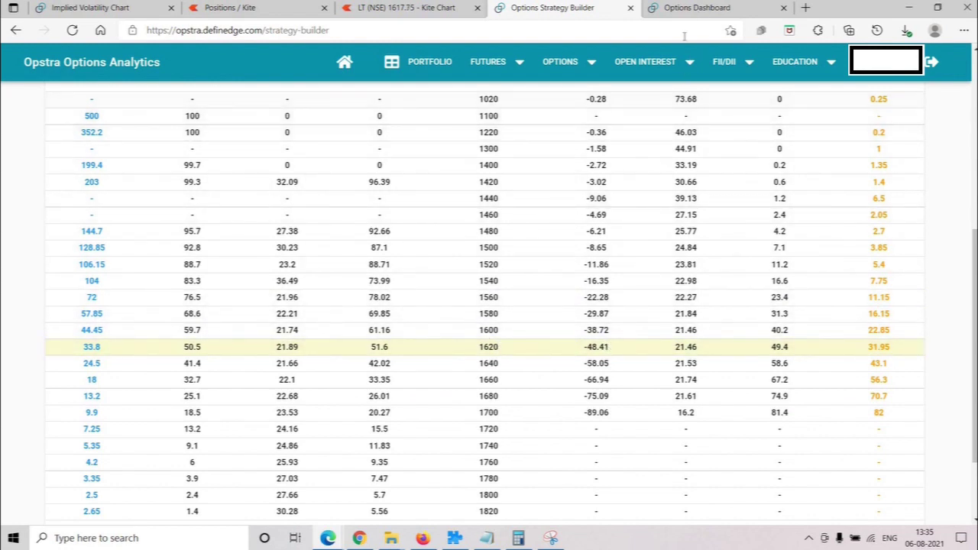
key(ctrl+Tab)
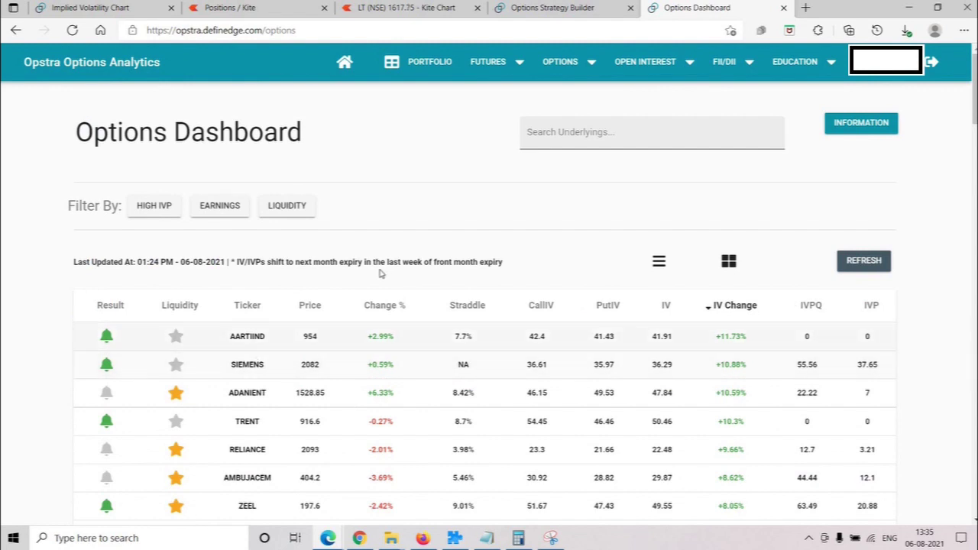
Refresh the Options Dashboard to 01:34 PM data, scroll its table, and go back to Kite positions.
click(864, 260)
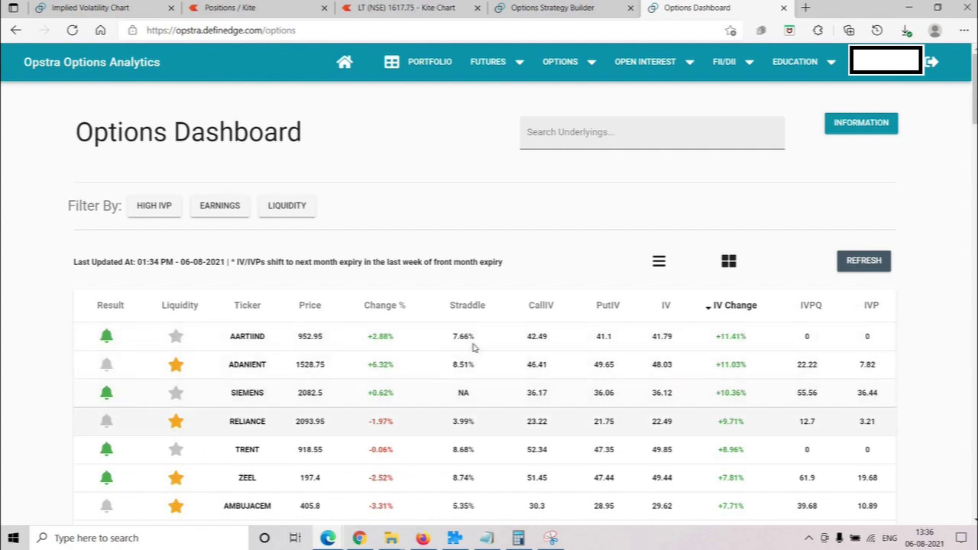
scroll(473, 344, down, 1)
scroll(473, 345, down, 2)
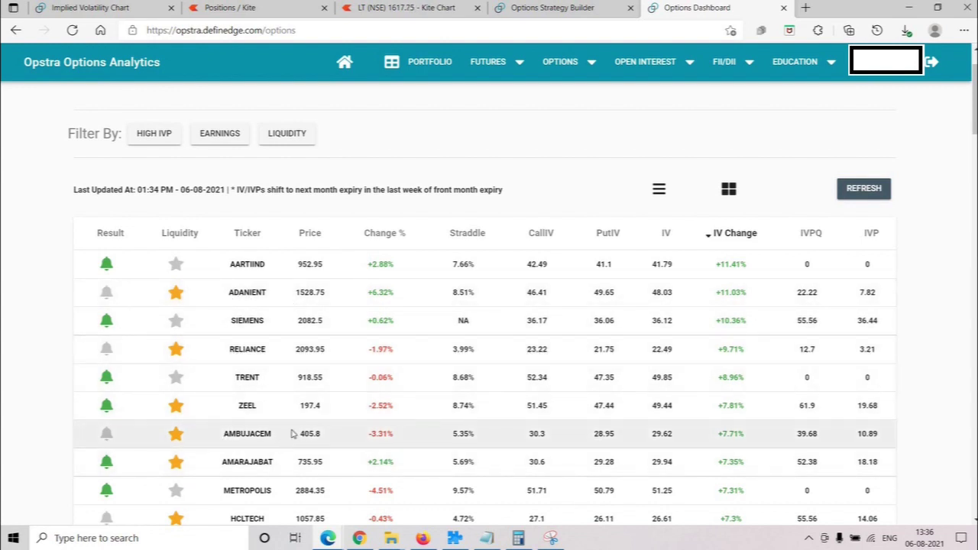
scroll(291, 428, down, 1)
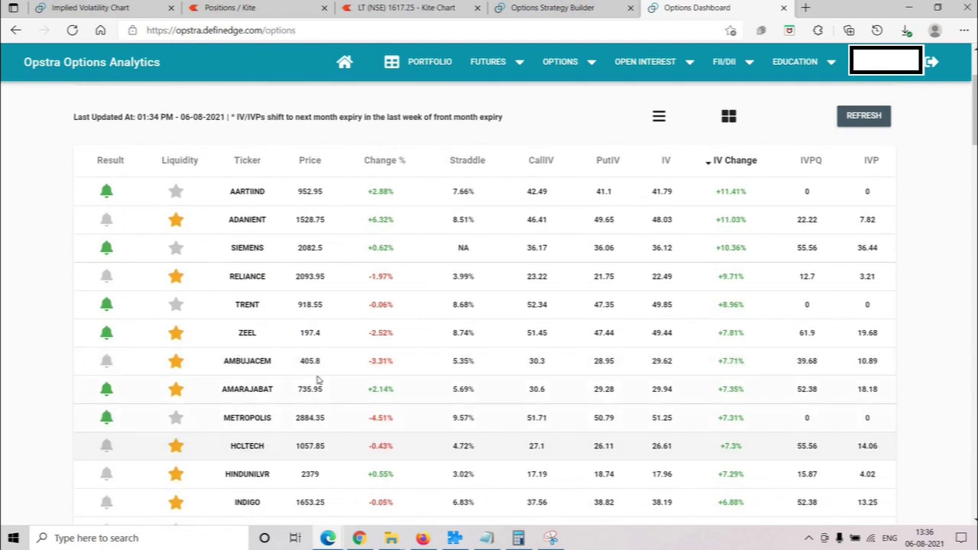
click(230, 8)
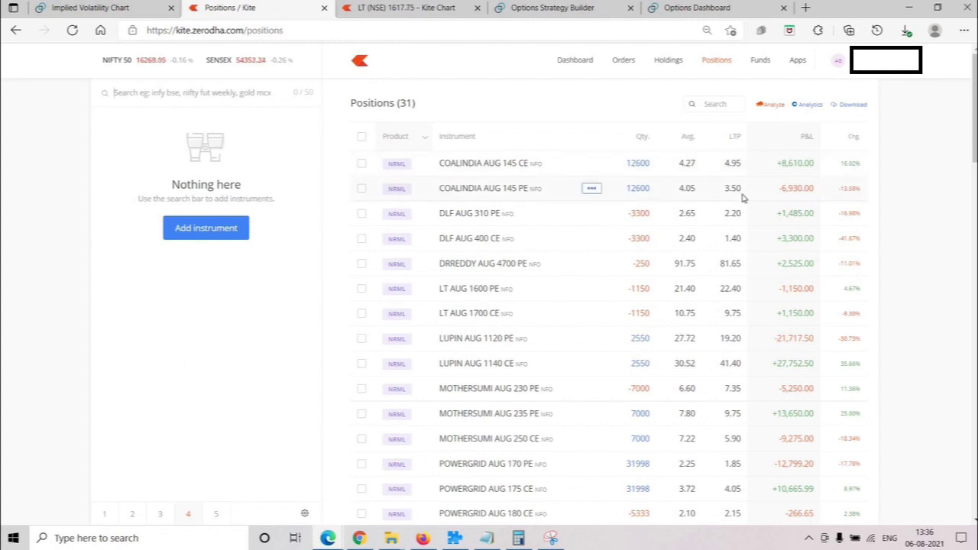
Add HCLTECH to the Kite watchlist and set HCLTECH as the strategy builder's underlying.
text(HCLTECH)
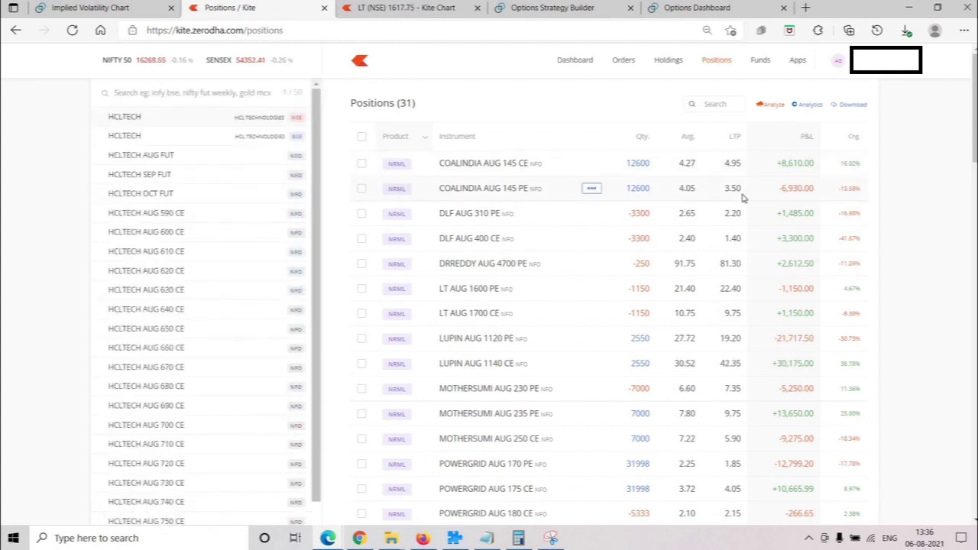
key(Return)
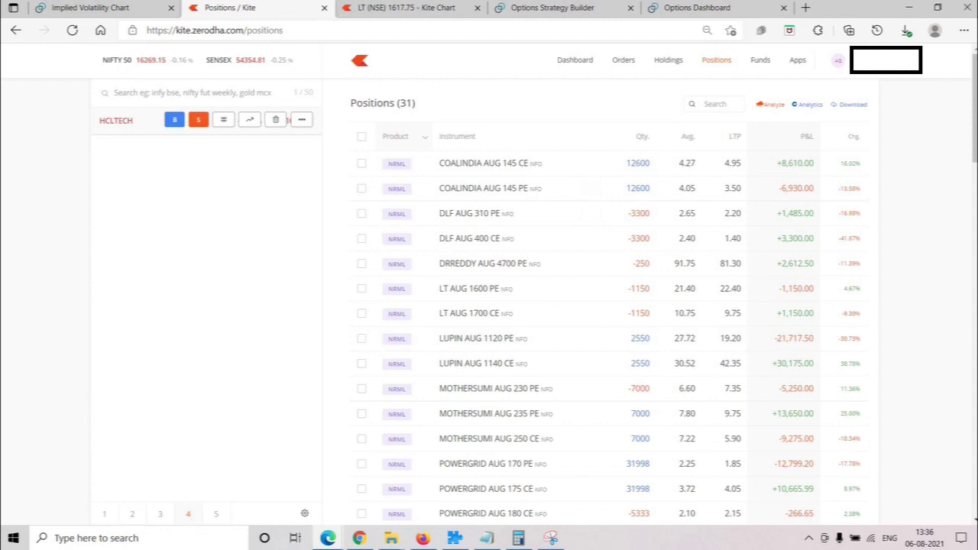
click(563, 9)
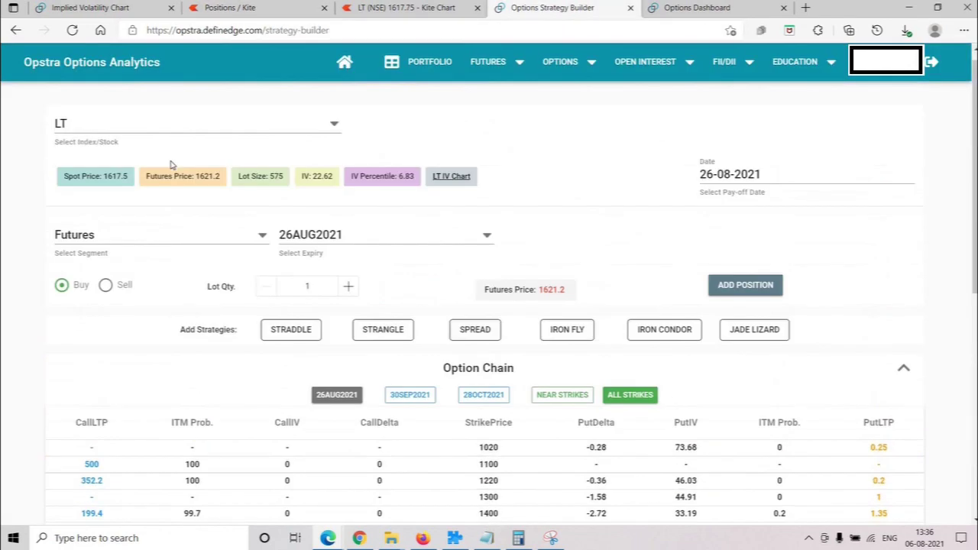
click(193, 140)
text(hcltech)
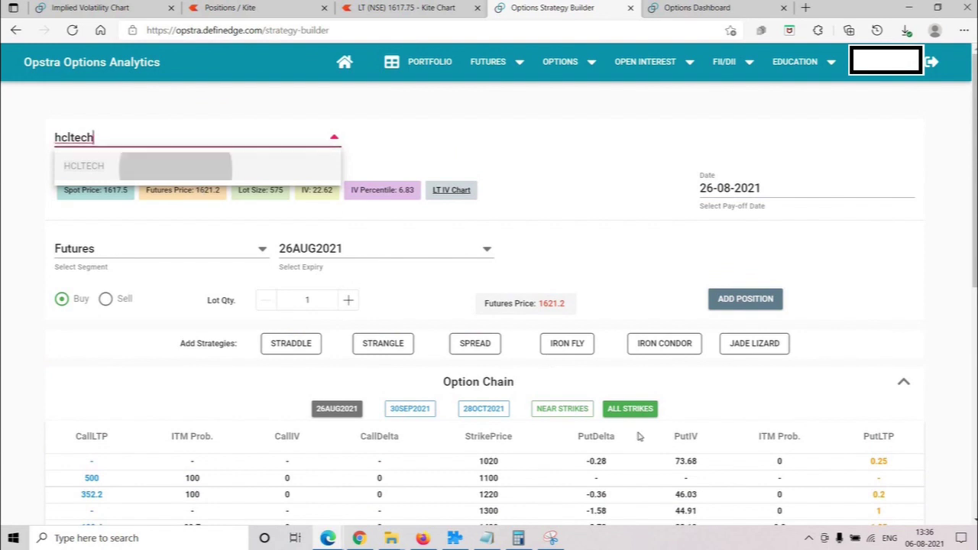
click(175, 171)
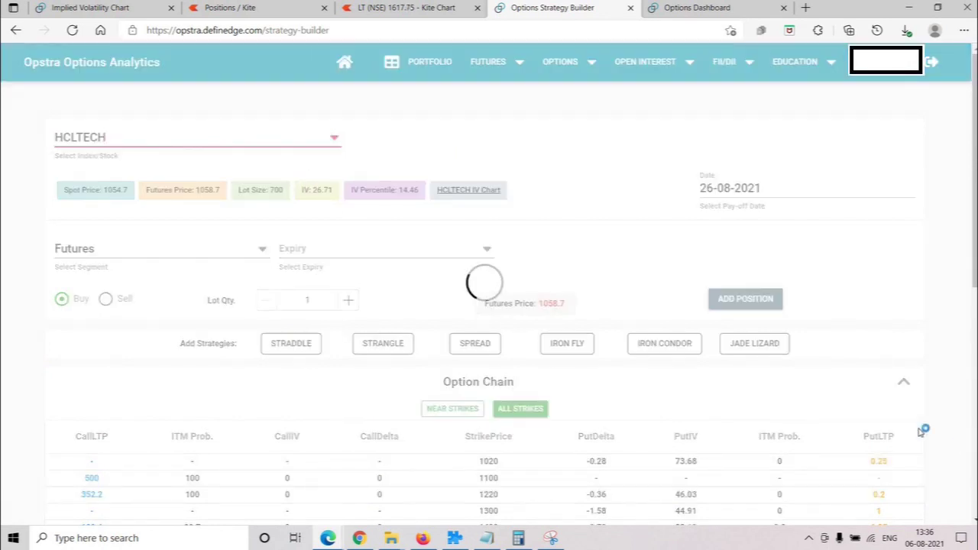
Scroll through the HCLTECH option chain, then return to the Kite positions page.
scroll(794, 414, down, 6)
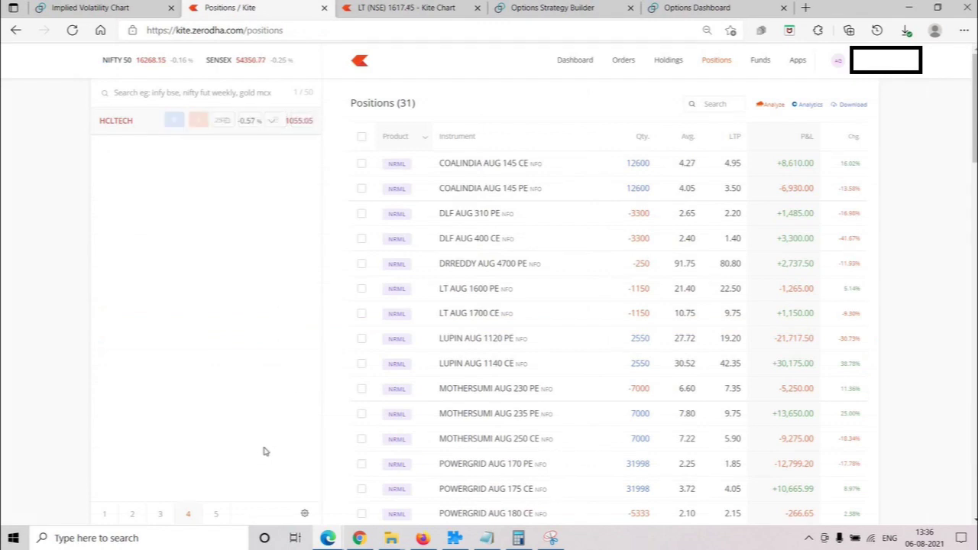
click(619, 14)
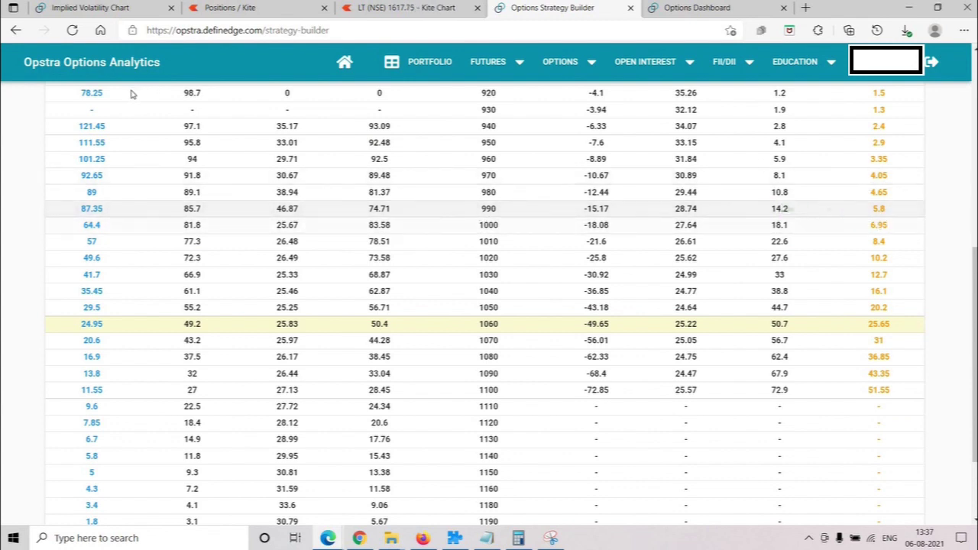
click(226, 11)
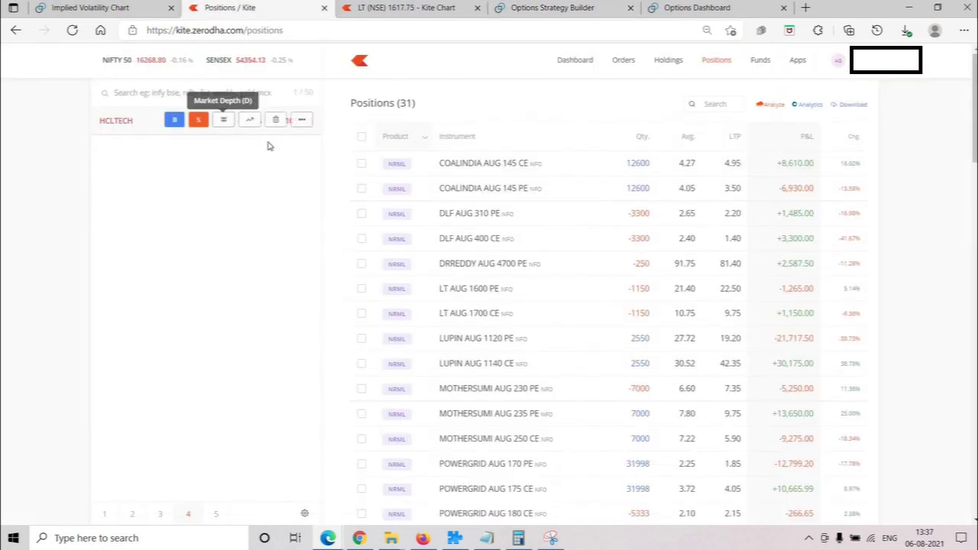
Remove HCLTECH from the watchlist, glance at the Opstra tabs, and return to Kite.
click(278, 120)
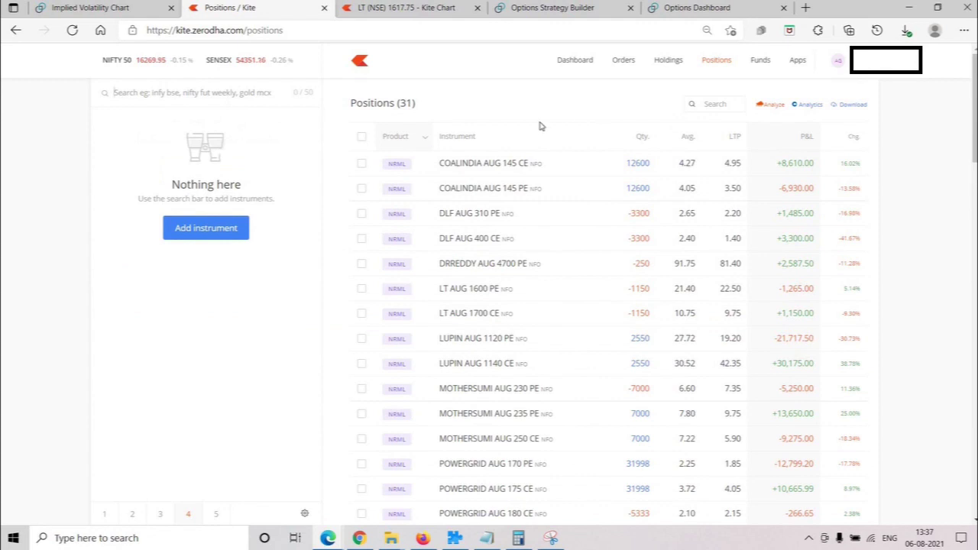
click(562, 9)
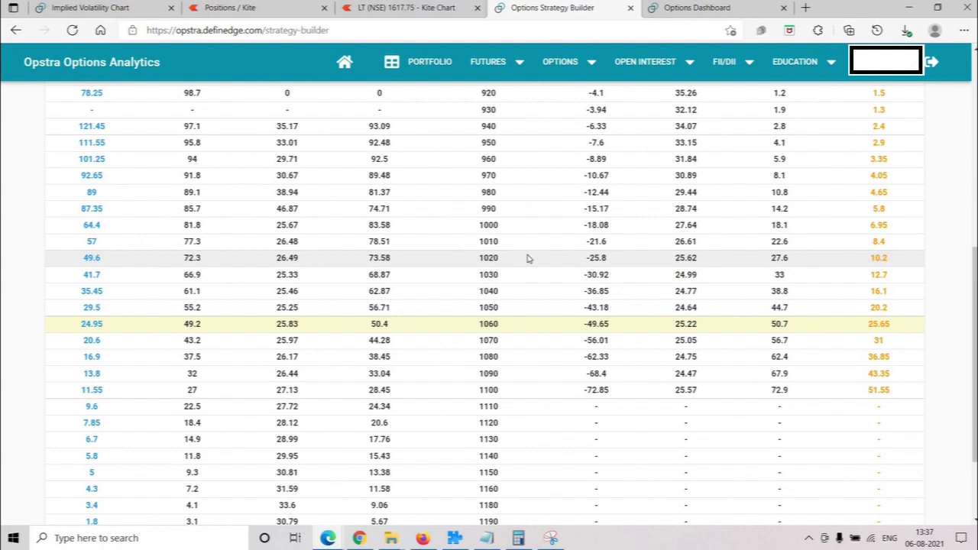
key(ctrl+Tab)
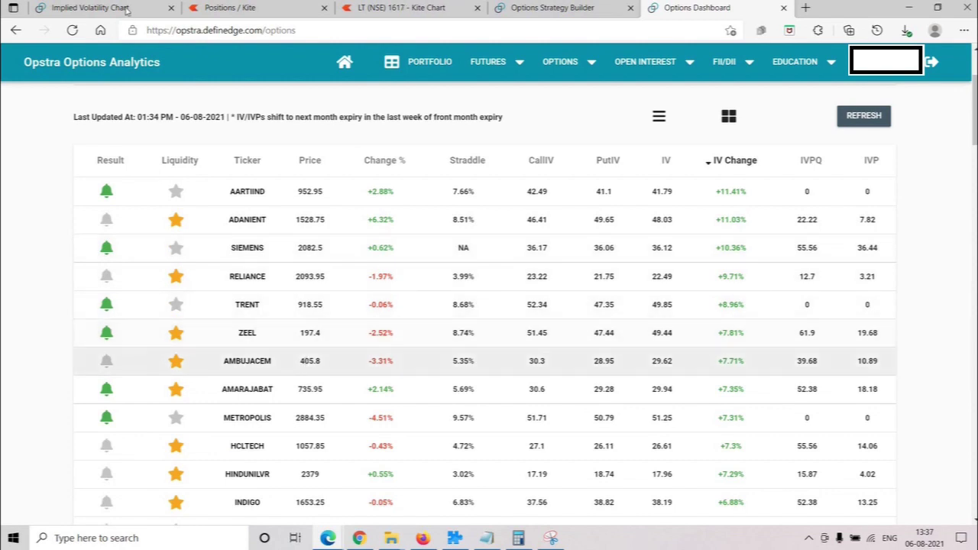
key(ctrl+2)
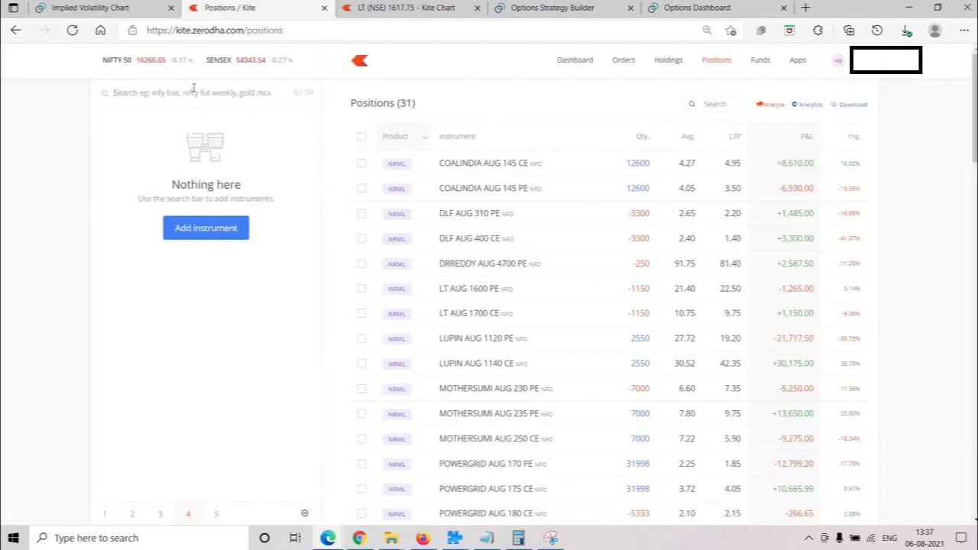
Add AMBUJACEM to the watchlist, view its market depth, check Opstra, and open a blank tab.
text(ambujacem)
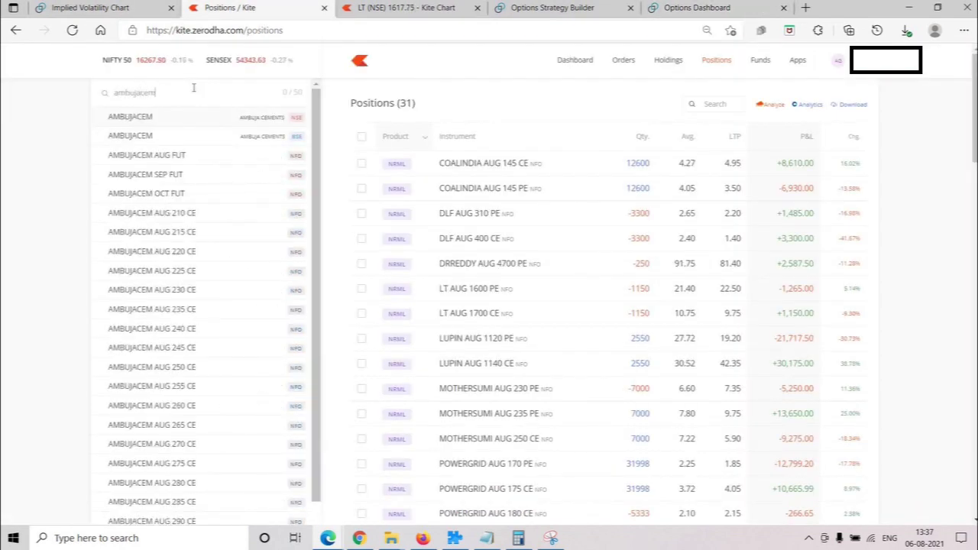
key(Return)
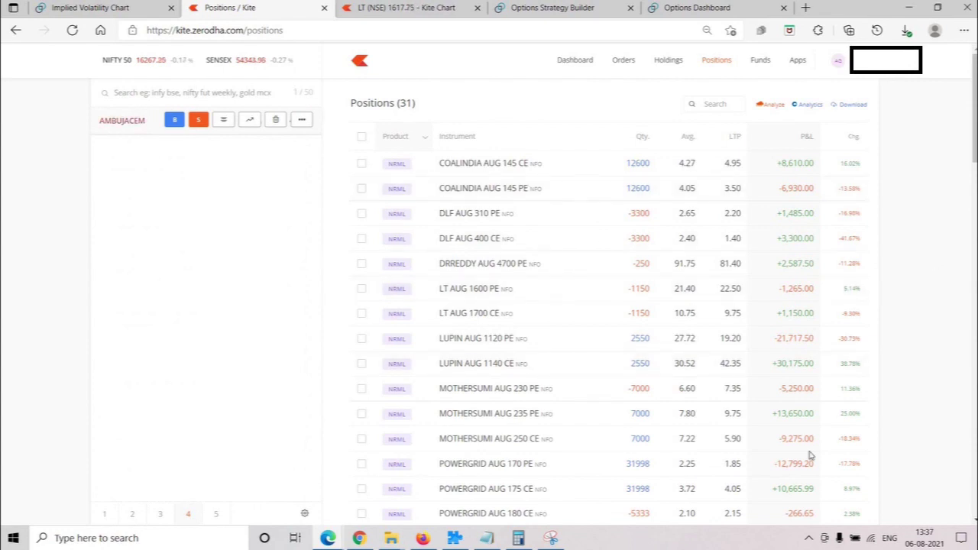
click(221, 122)
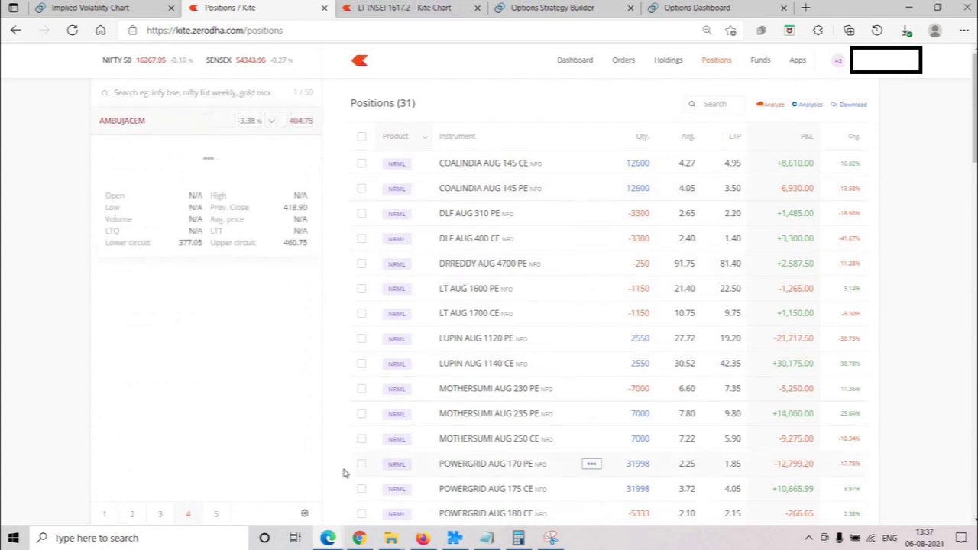
click(573, 23)
click(699, 14)
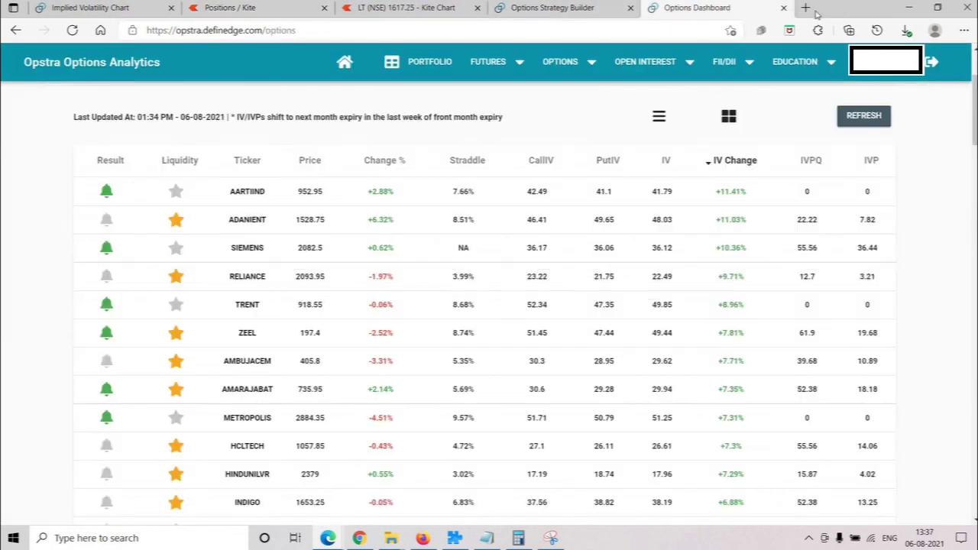
key(ctrl+t)
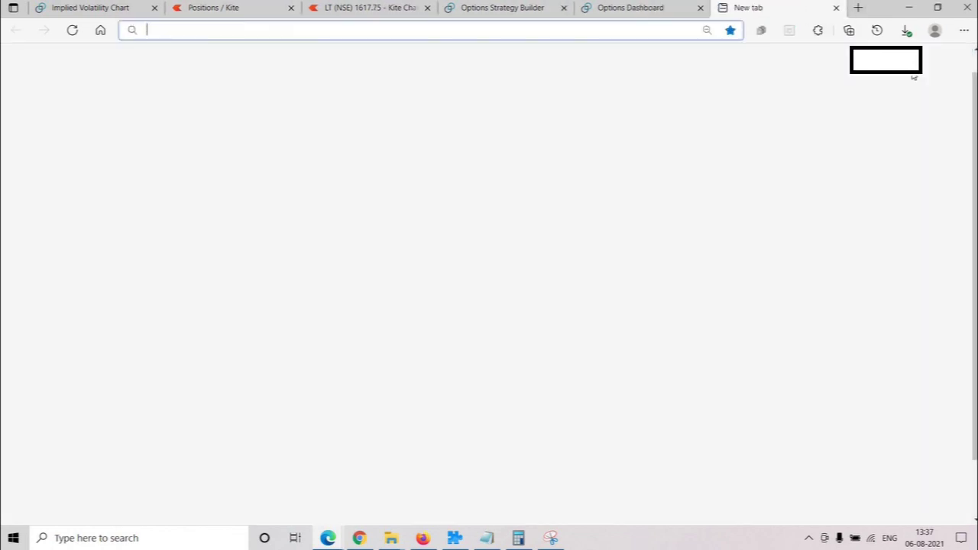
Load Ambuja Cements' BSE India quote page (405.05), then go back to the Kite LT chart.
text(bse)
key(Return)
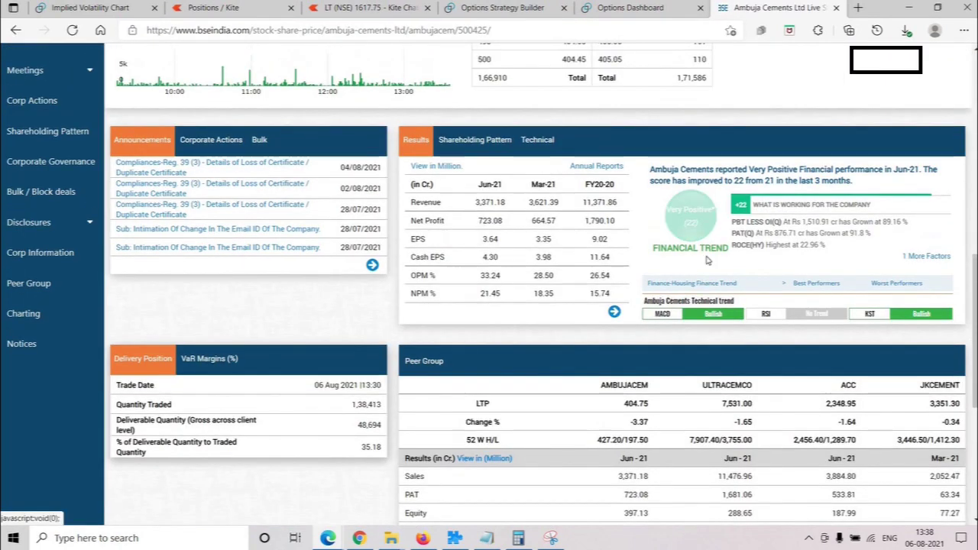
scroll(704, 260, up, 10)
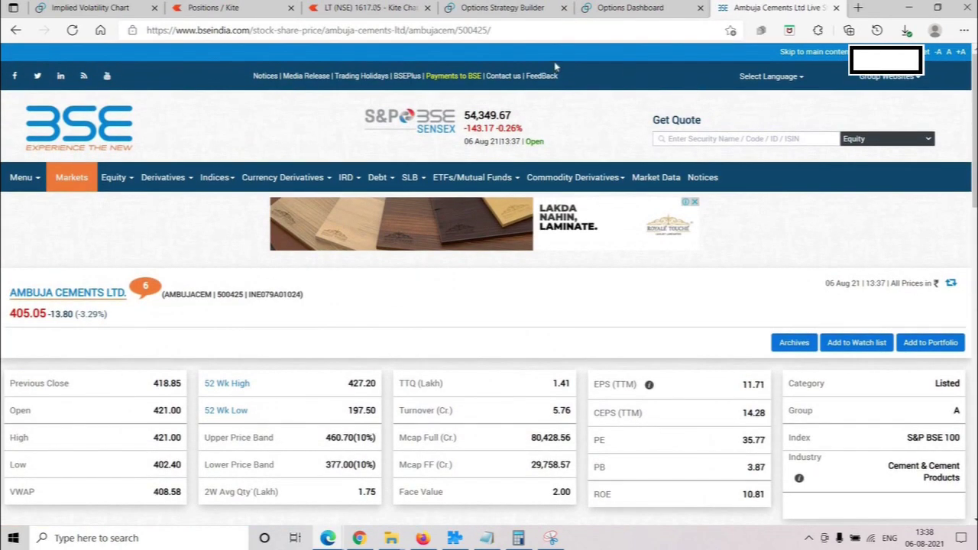
click(631, 11)
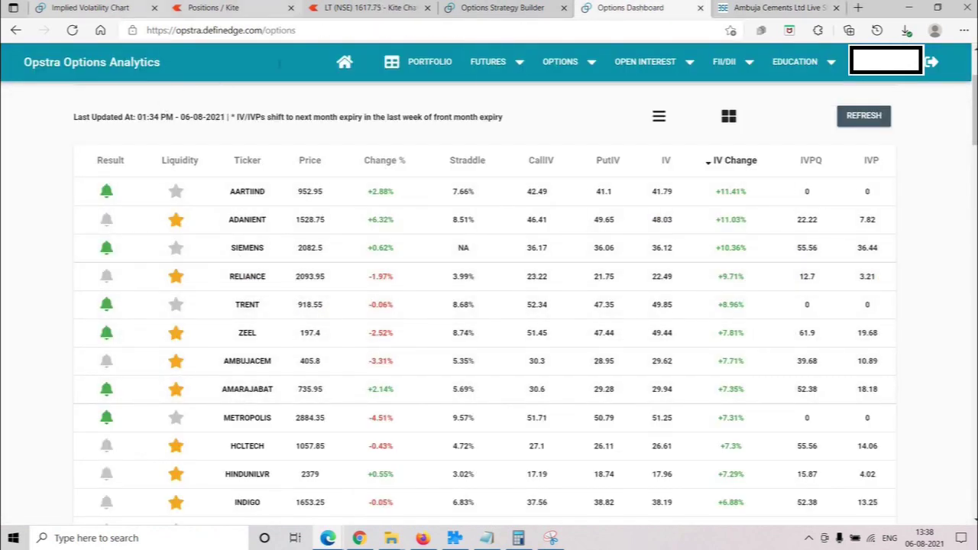
click(247, 11)
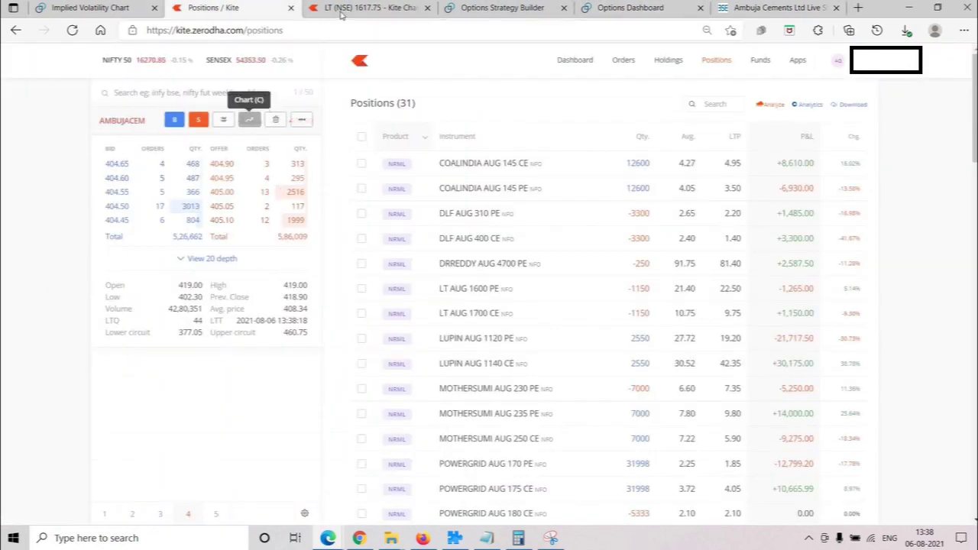
key(ctrl+Tab)
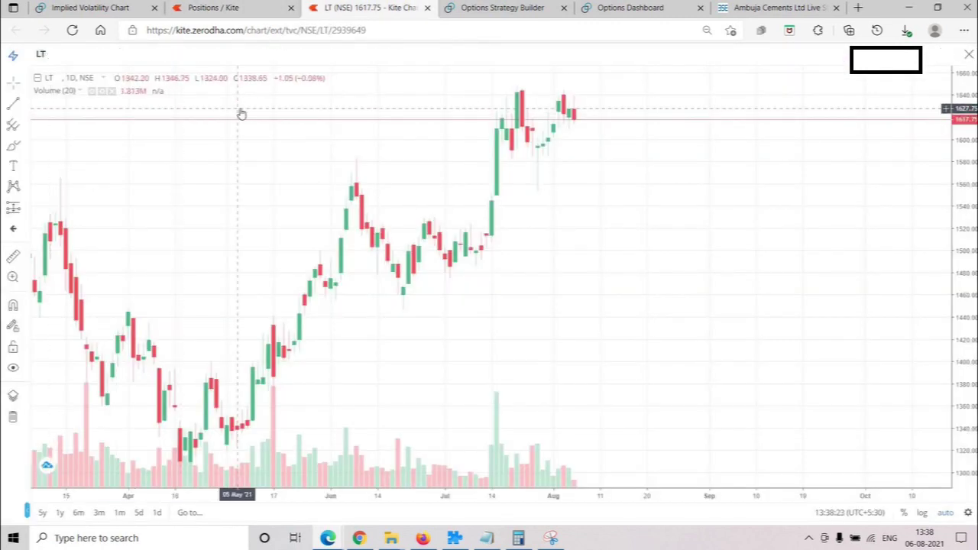
Search 'AMBUJ' in the Kite chart and load the AMBUJACEM NSE chart.
text(AMBUJA)
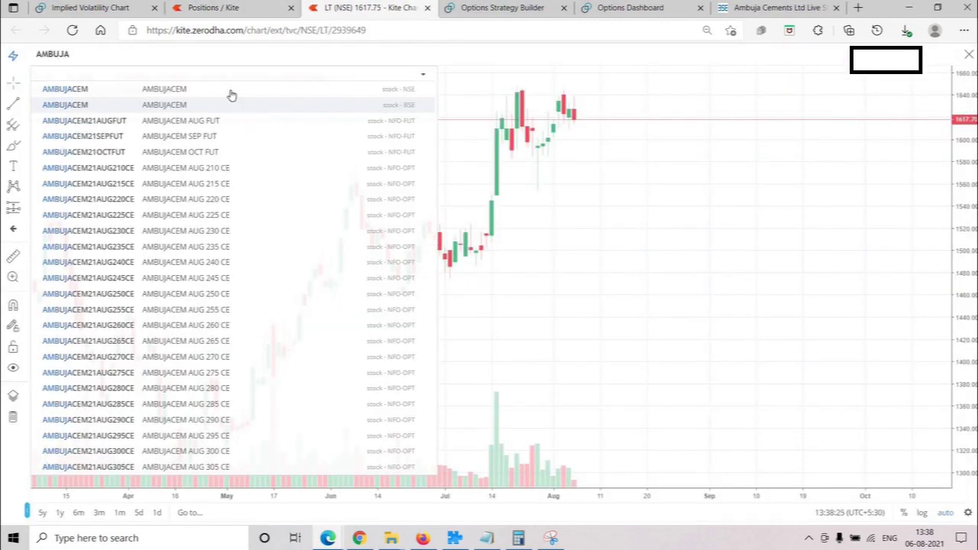
click(232, 89)
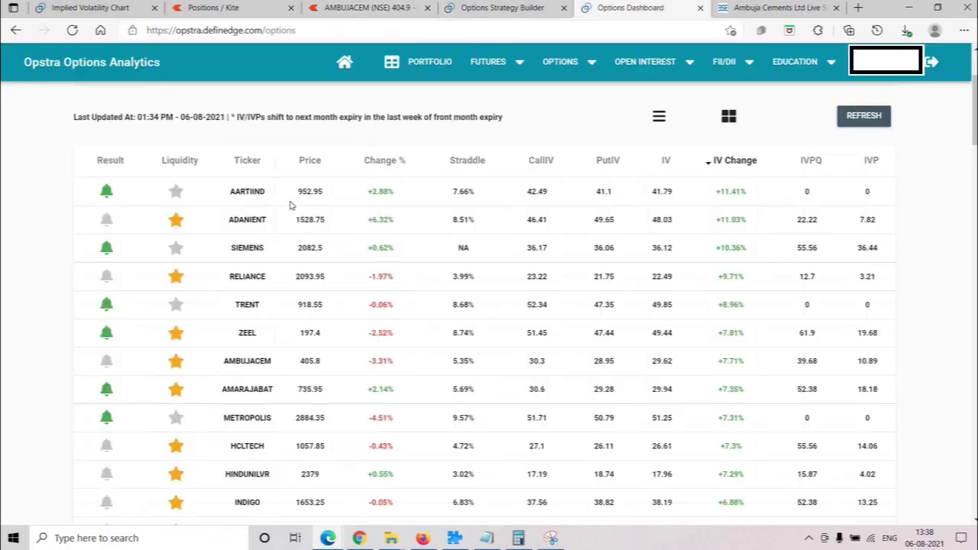
Replace HCLTECH with AMBUJACEM as the strategy builder's underlying stock.
click(620, 8)
click(505, 7)
scroll(109, 158, up, 10)
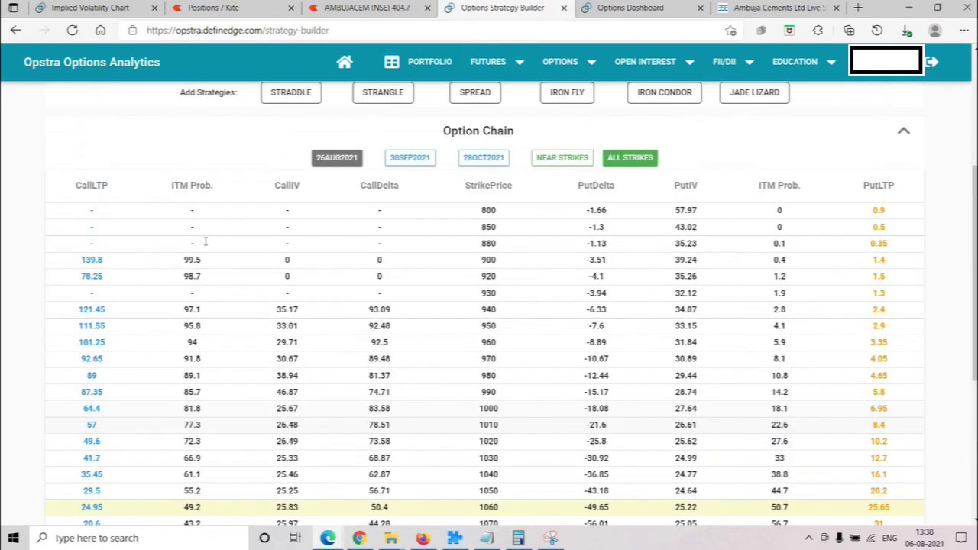
click(122, 134)
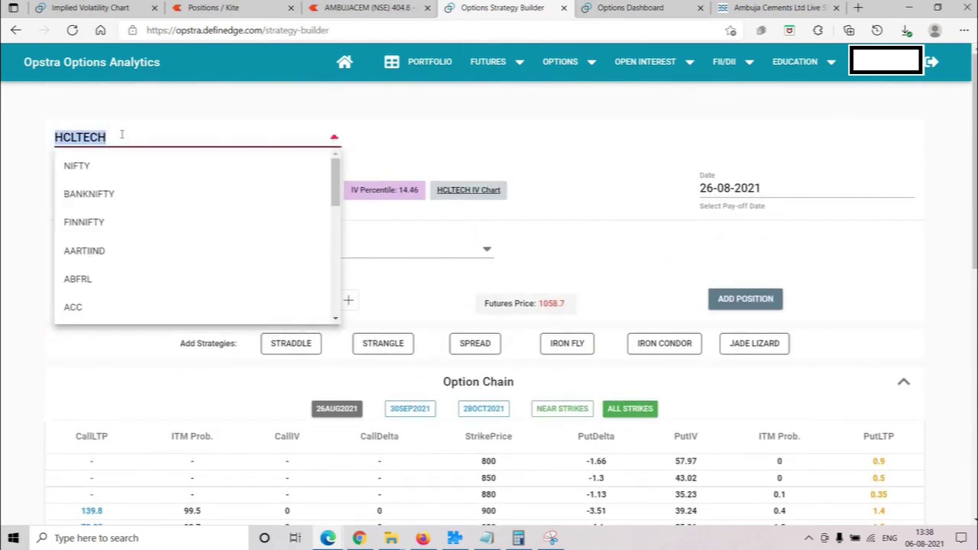
text(ambuja)
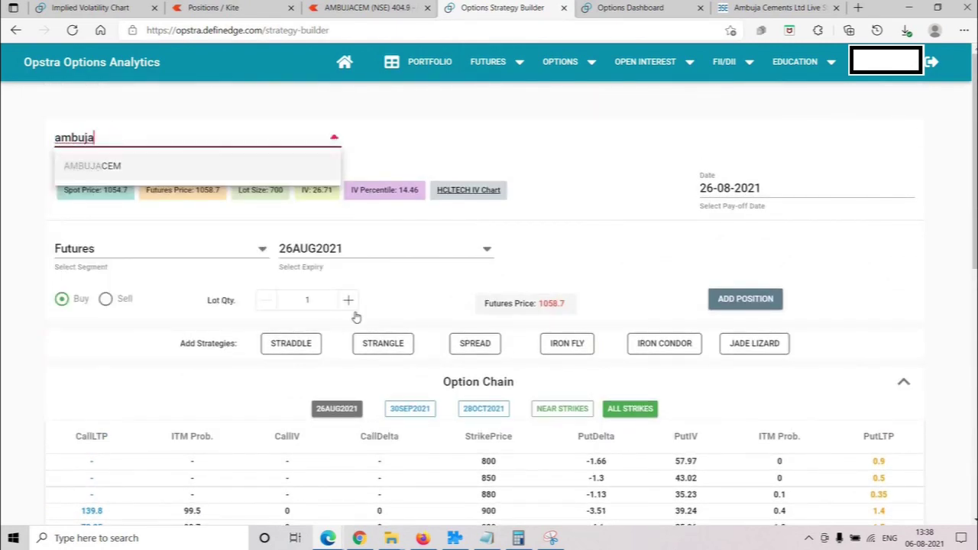
key(Return)
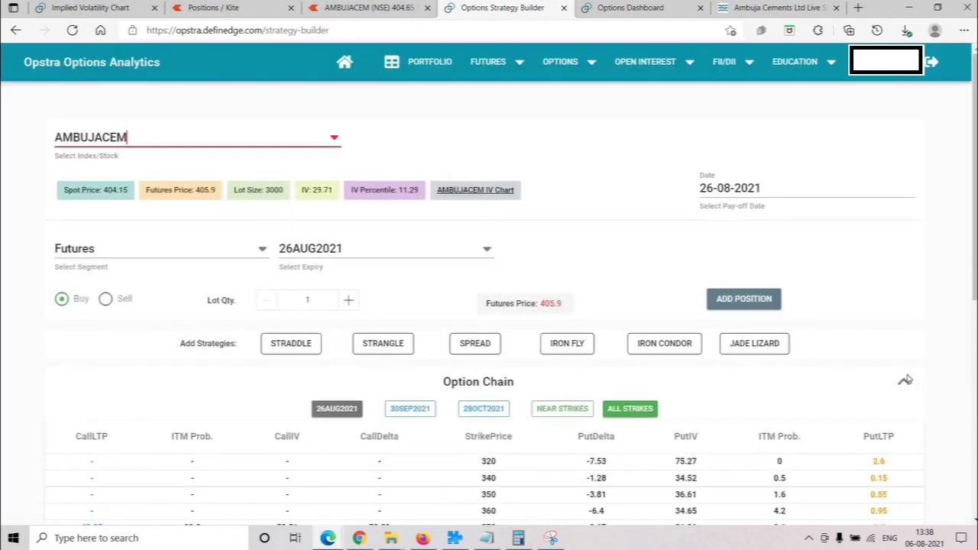
Scroll the AMBUJACEM 26AUG2021 option chain and compare it with the Kite price chart.
scroll(910, 377, down, 2)
scroll(910, 377, down, 2)
scroll(910, 377, down, 1)
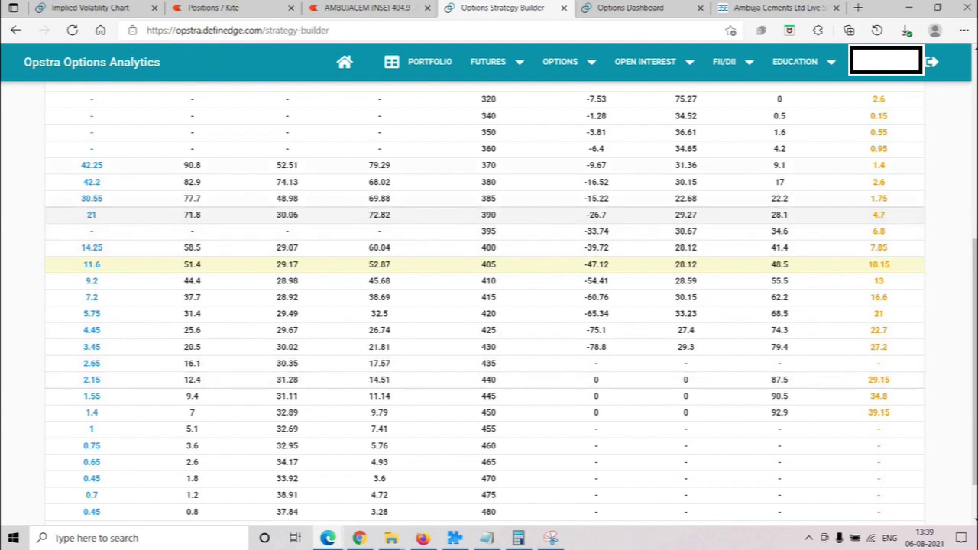
key(ctrl+shift+Tab)
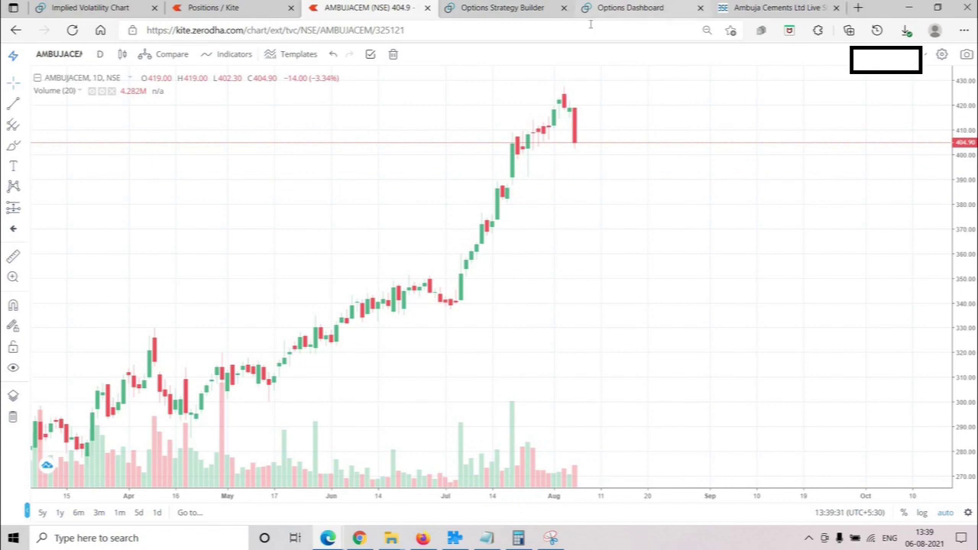
click(669, 9)
click(506, 8)
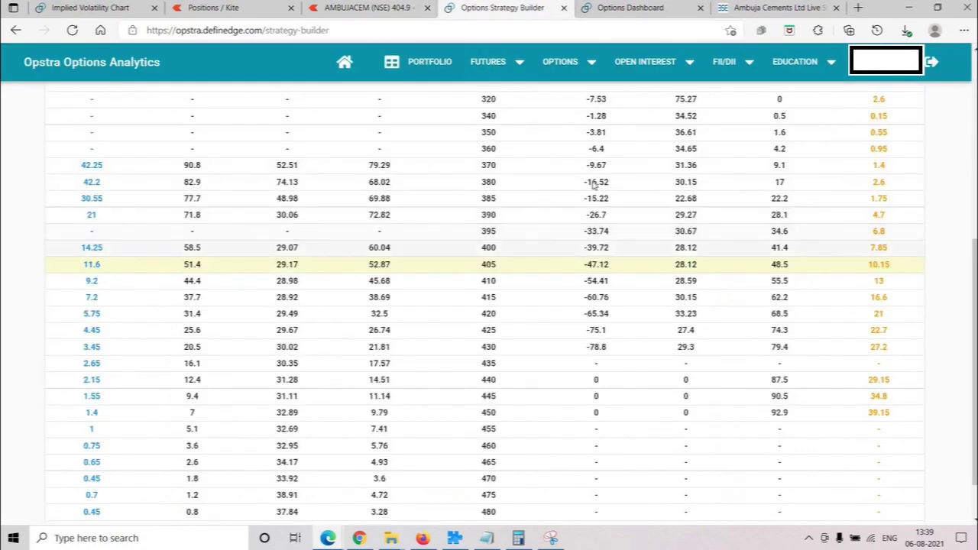
Add short 380PE and short 440CE legs to the AMBUJACEM strategy.
click(829, 182)
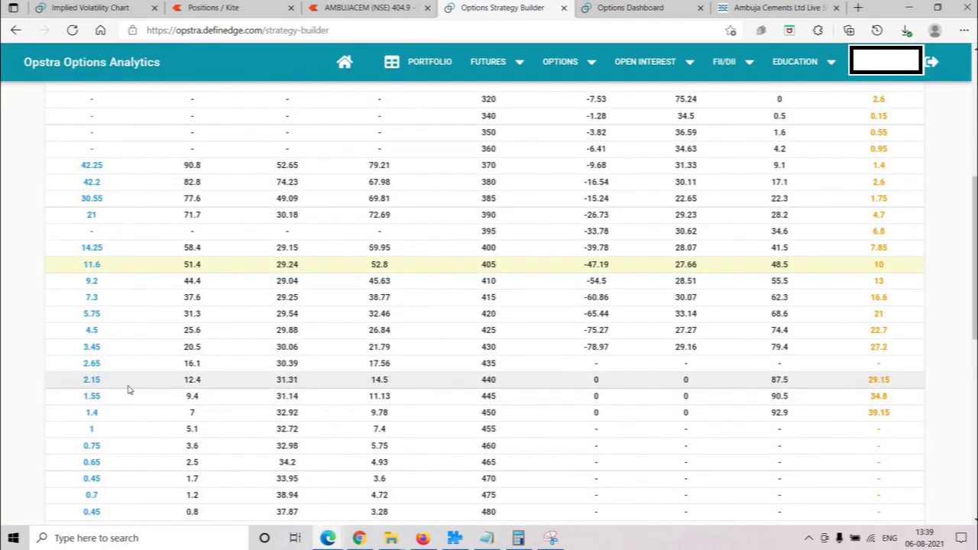
click(143, 380)
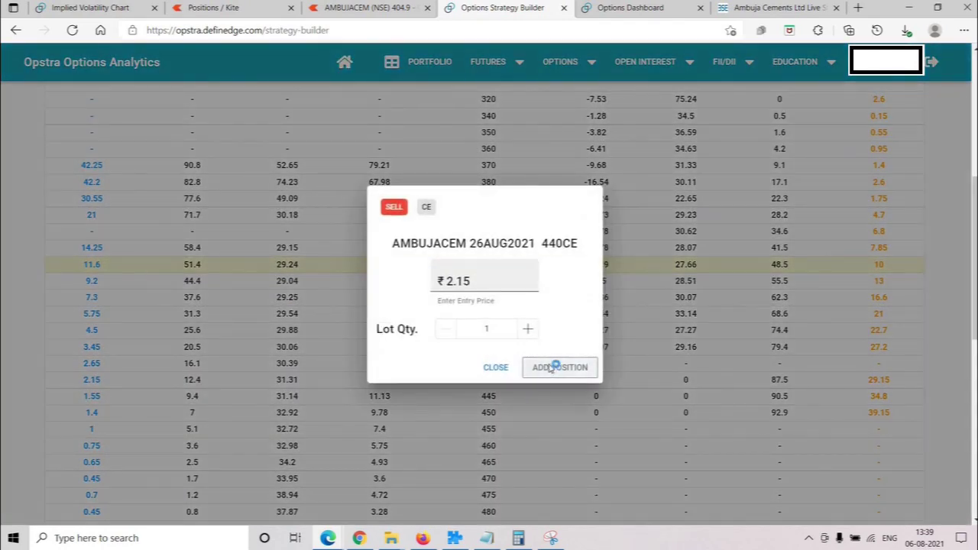
click(556, 366)
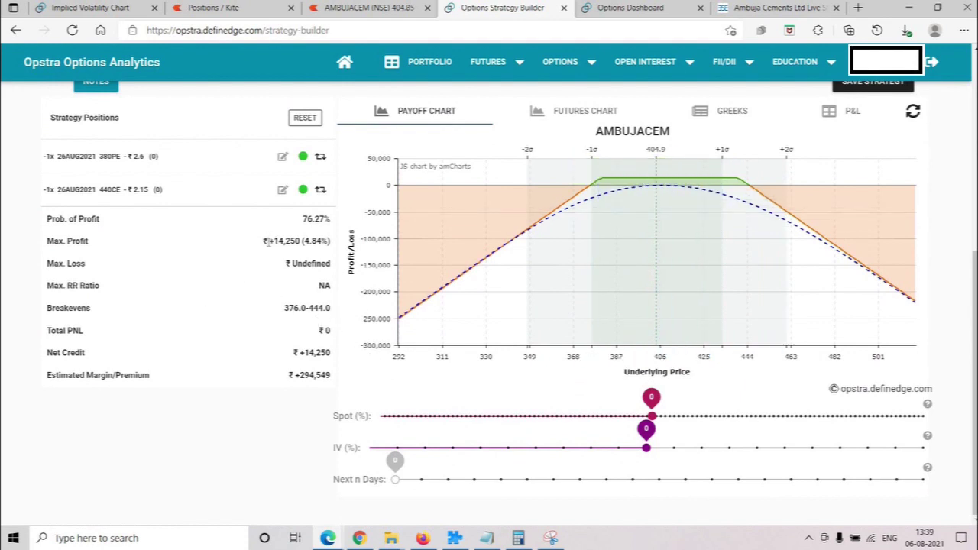
Review the strategy's Max. Profit of ₹ +14,250, then go to the Implied Volatility Chart page.
drag(330, 243, 338, 268)
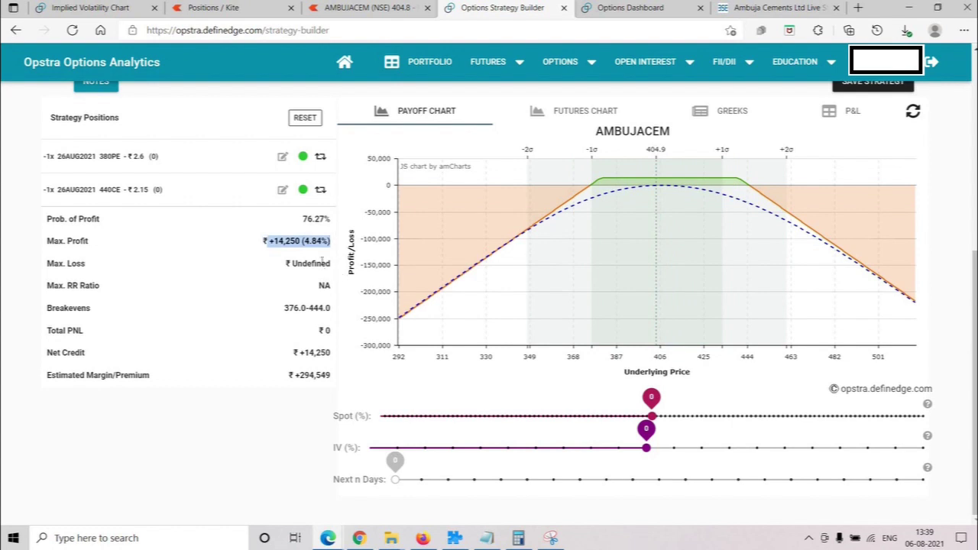
click(329, 276)
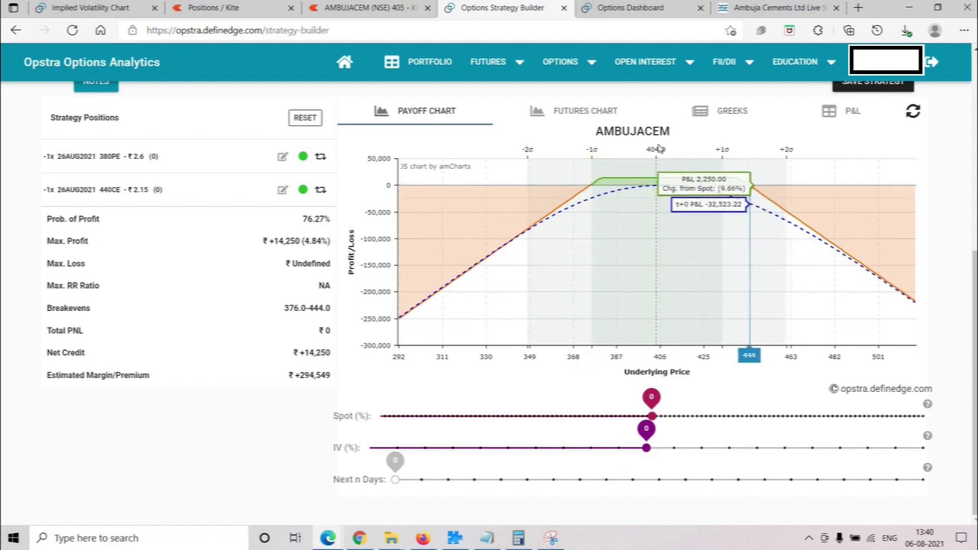
key(ctrl+1)
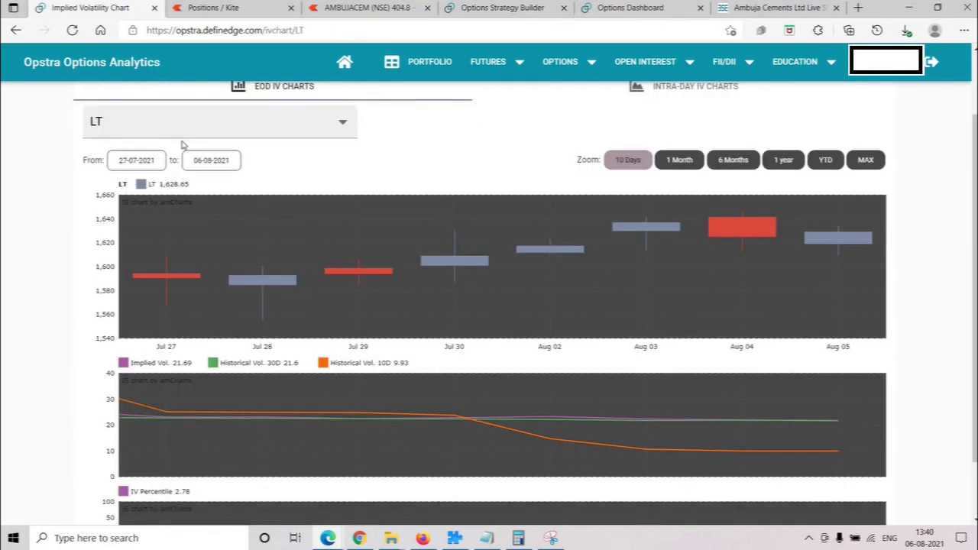
Chart AMBUJACEM instead of LT, zoomed to one month (06-07-2021 to 06-08-2021).
click(171, 125)
text(ambuja)
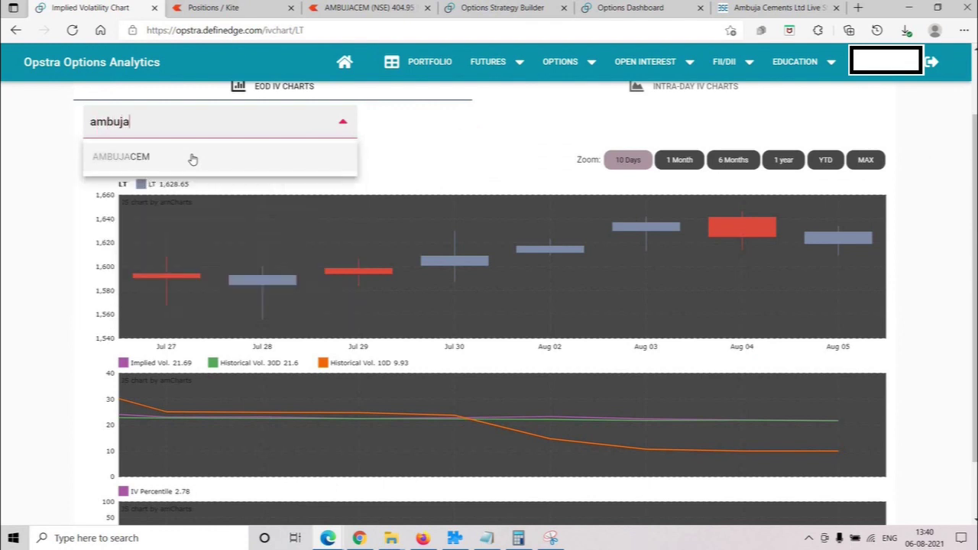
click(209, 157)
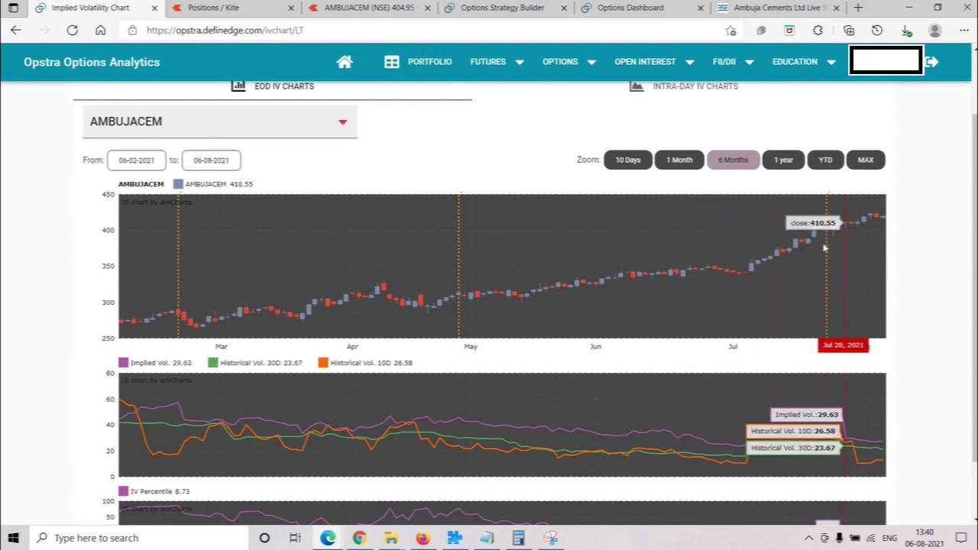
click(629, 162)
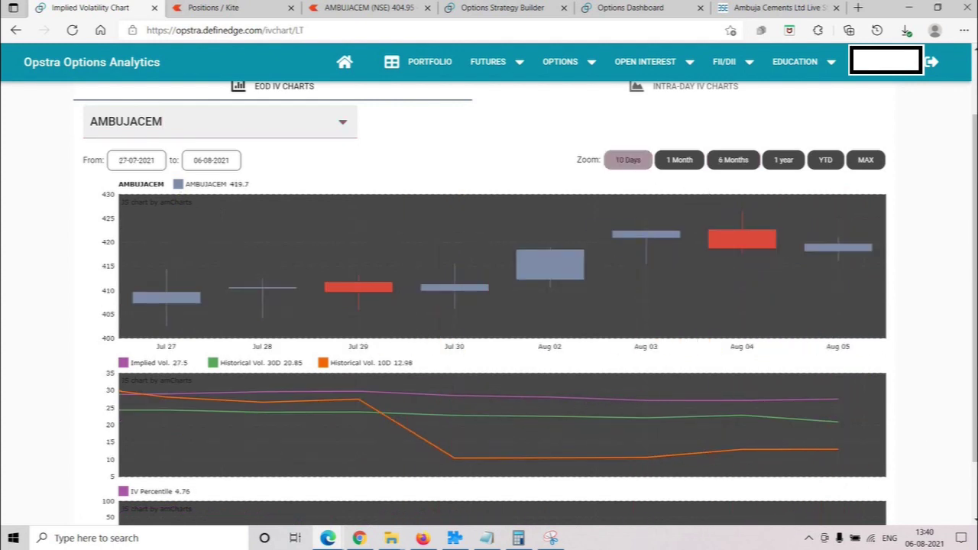
click(679, 160)
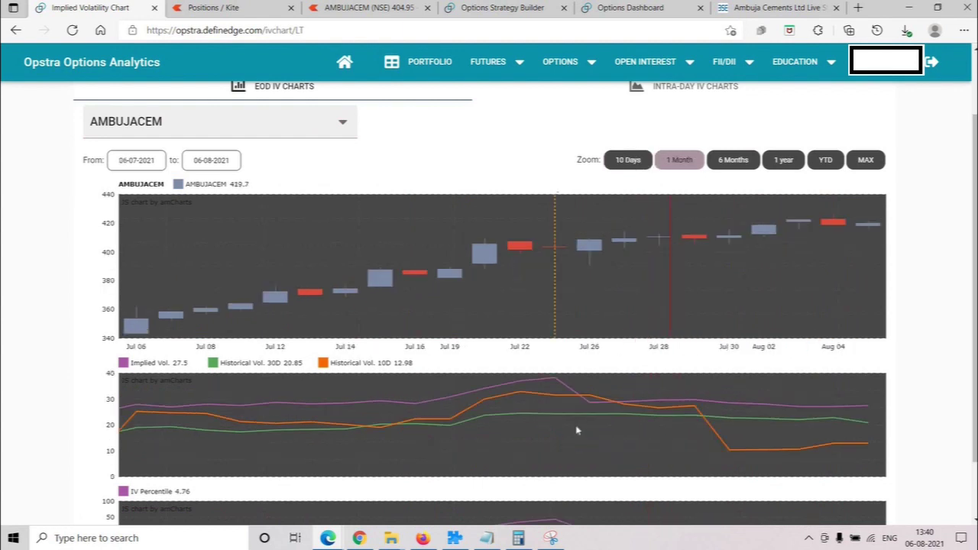
scroll(426, 386, down, 1)
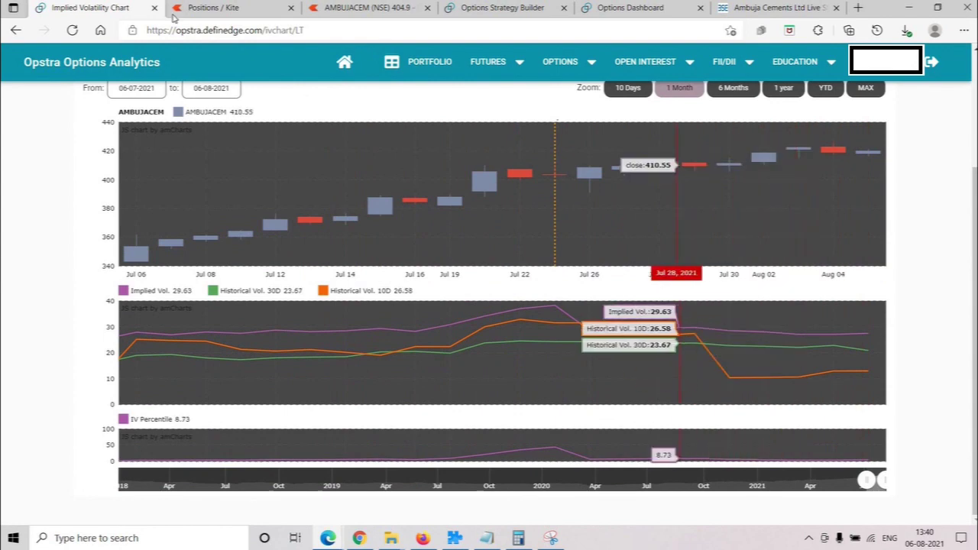
key(ctrl+Tab)
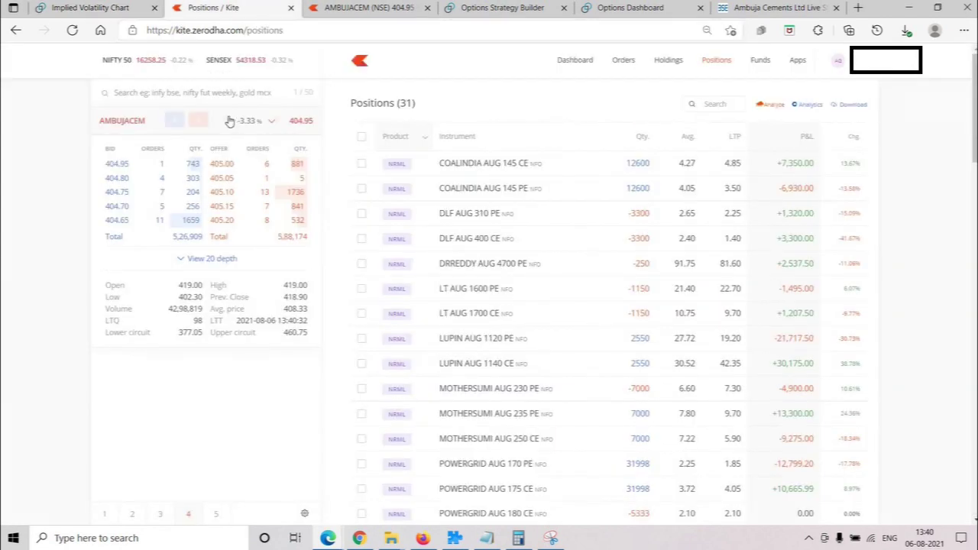
Add AMBUJACEM AUG 380 PE and AUG 440 CE to the Kite watchlist.
click(223, 118)
key(slash)
text(a)
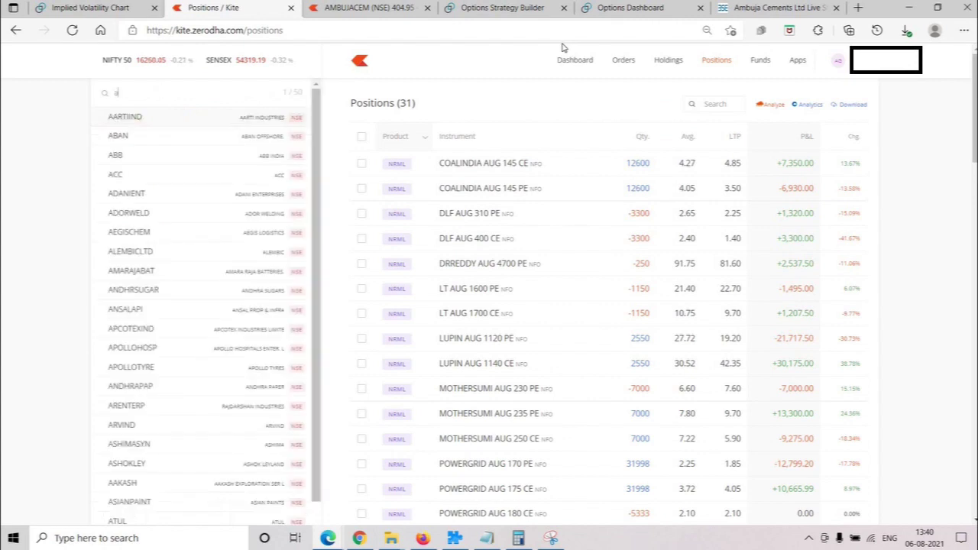
text(mbuja a80)
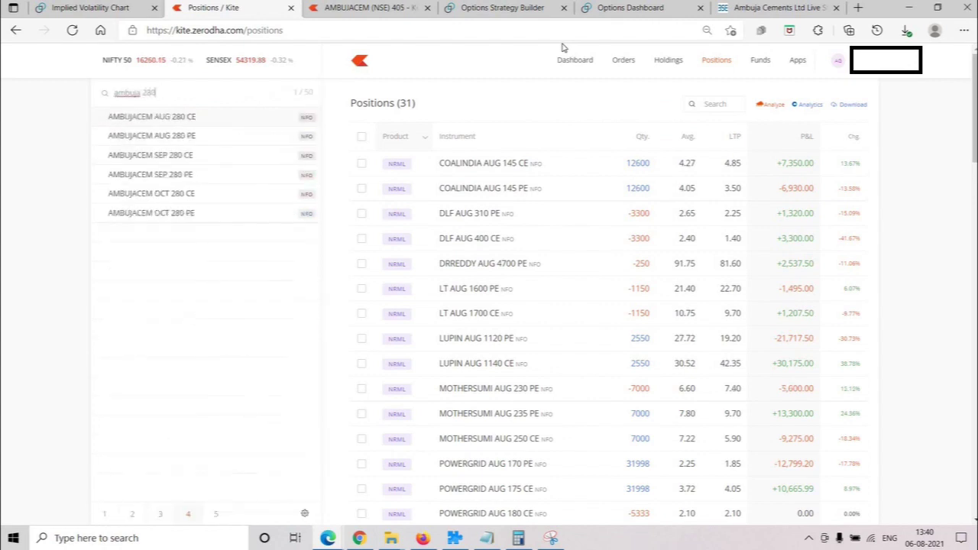
click(306, 136)
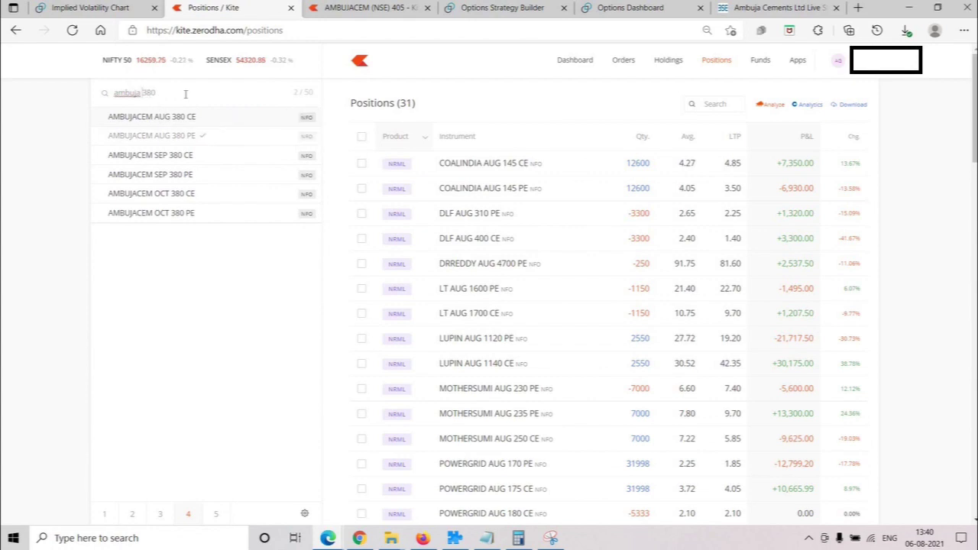
text(40)
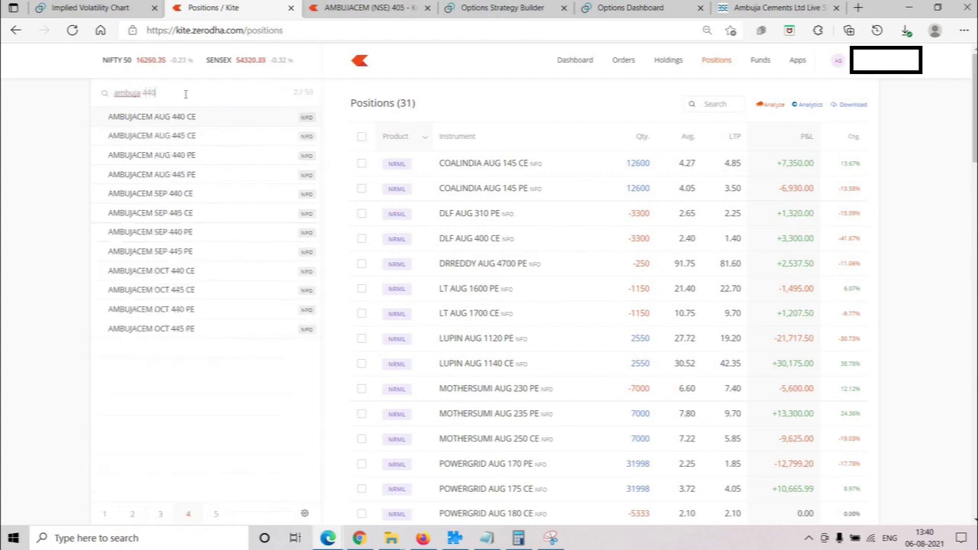
key(Return)
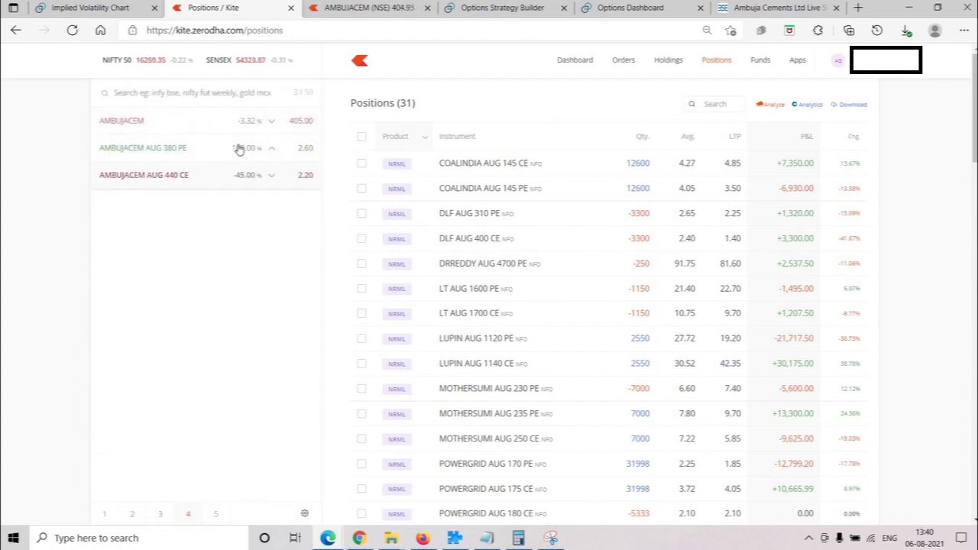
Sell 3000 AMBUJACEM AUG 380 PE at a price of 2.55.
click(223, 147)
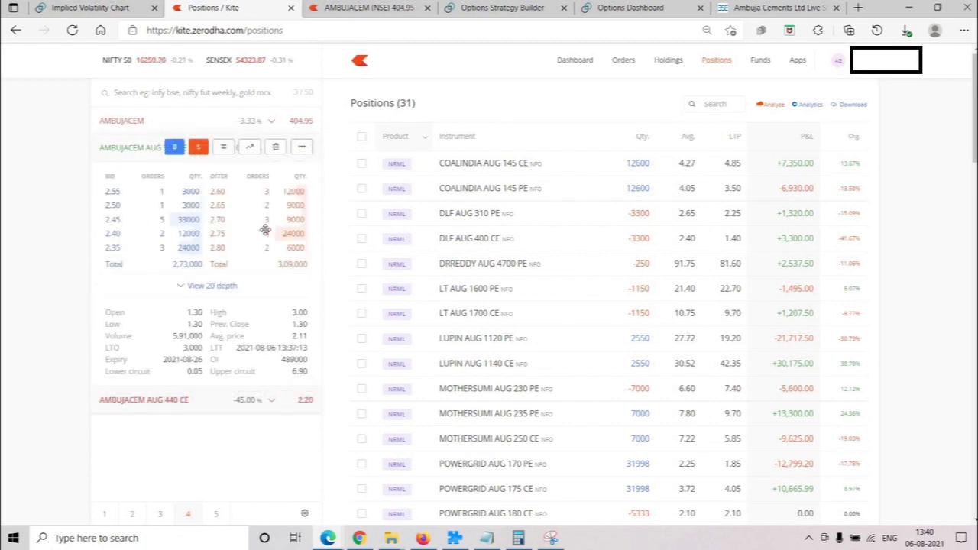
click(198, 147)
key(Tab)
text(2.55)
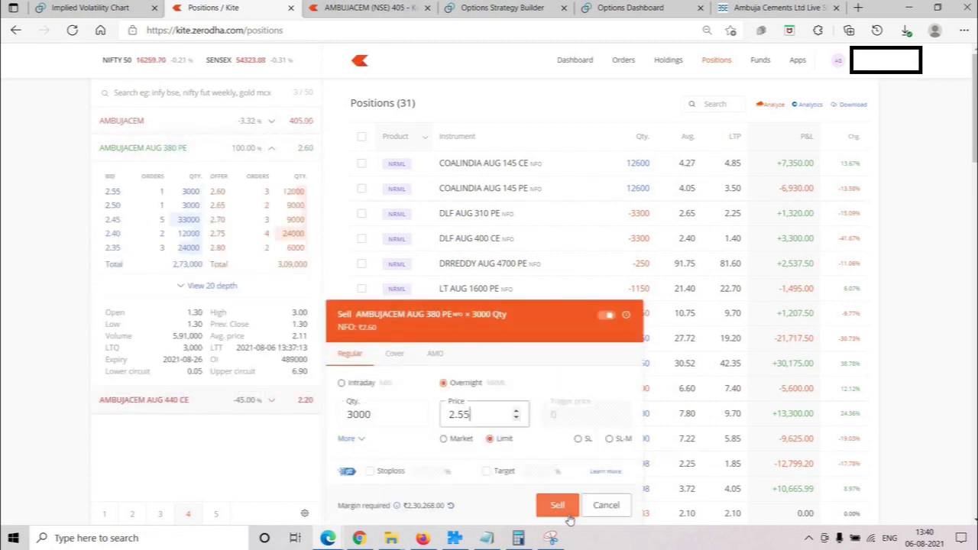
key(Return)
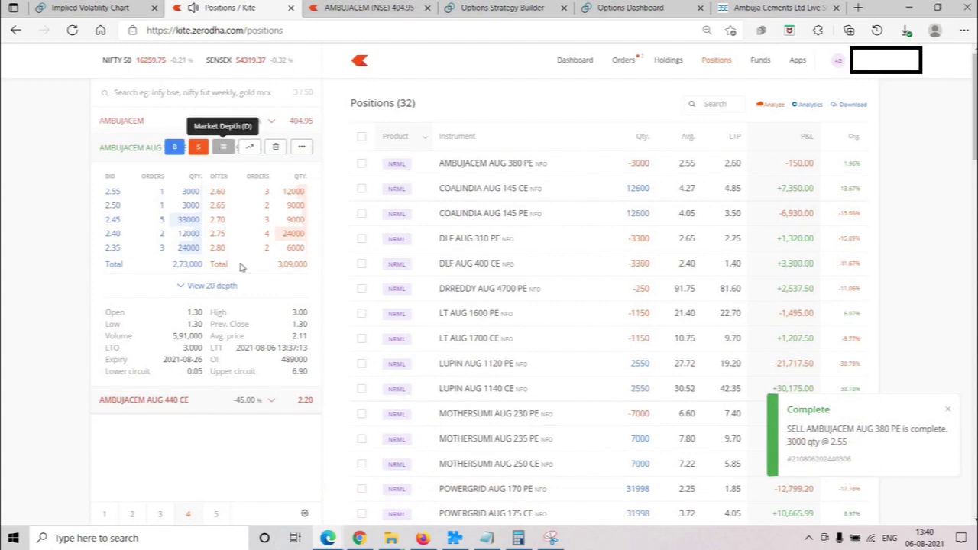
Start a sell order for AMBUJACEM AUG 440 CE from its market depth.
click(224, 147)
click(223, 175)
key(s)
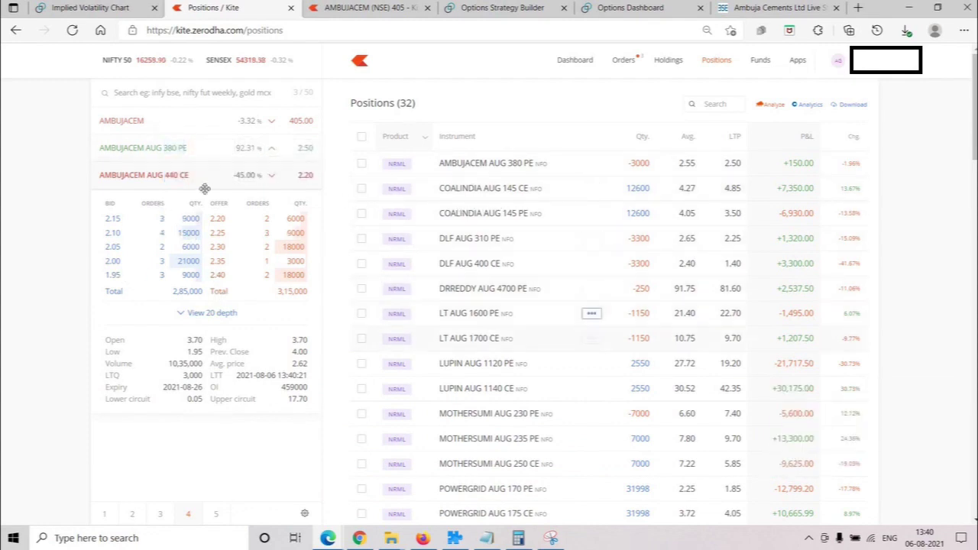
Check Kite positions for the new 3000 AMBUJACEM AUG 440 CE short at 2.20.
click(222, 174)
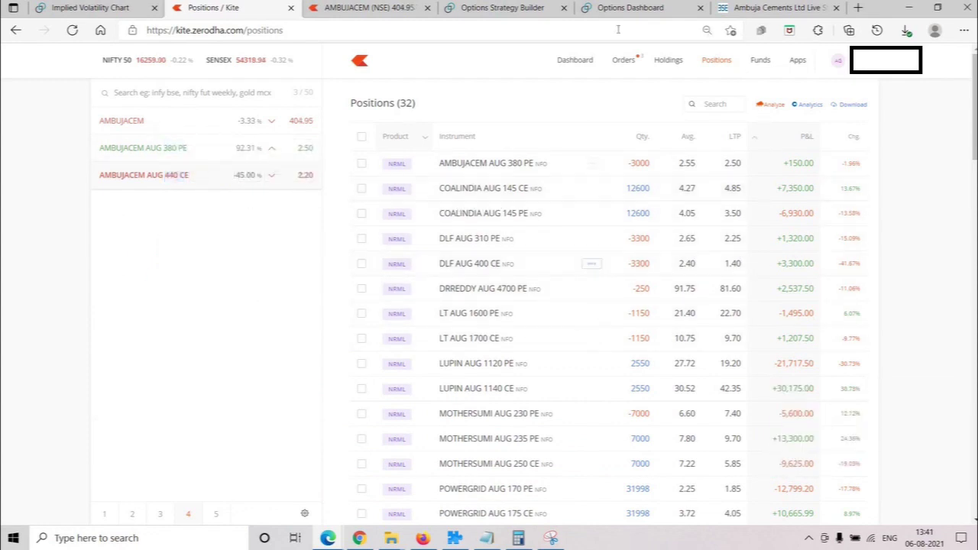
click(666, 11)
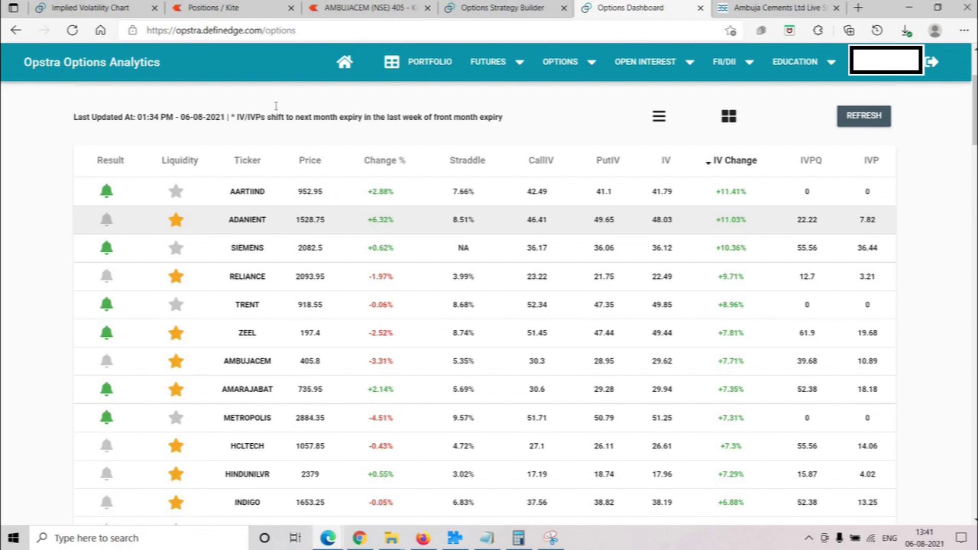
click(207, 8)
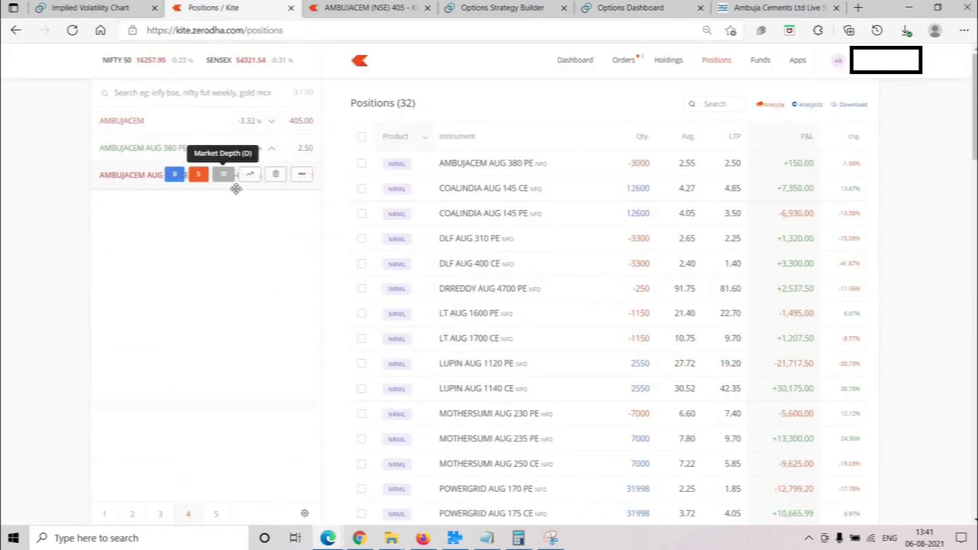
click(225, 175)
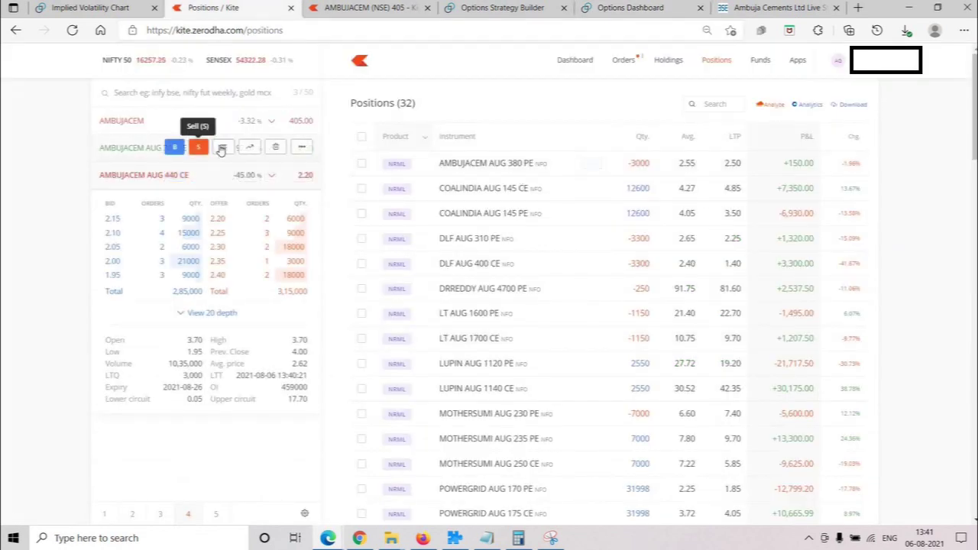
click(219, 149)
Recheck the 380 PE short (6000 at 2.52) and refresh Opstra's IV dashboard.
click(219, 150)
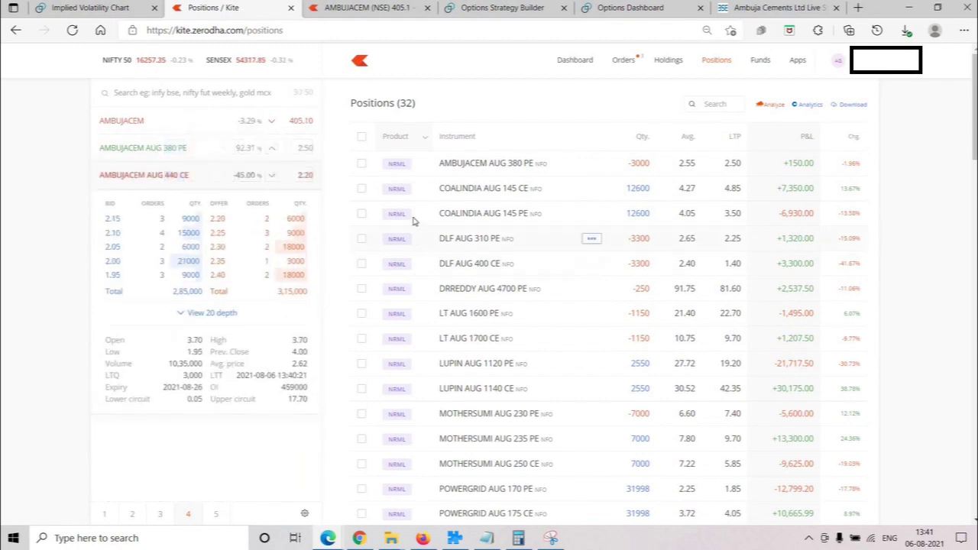
click(213, 147)
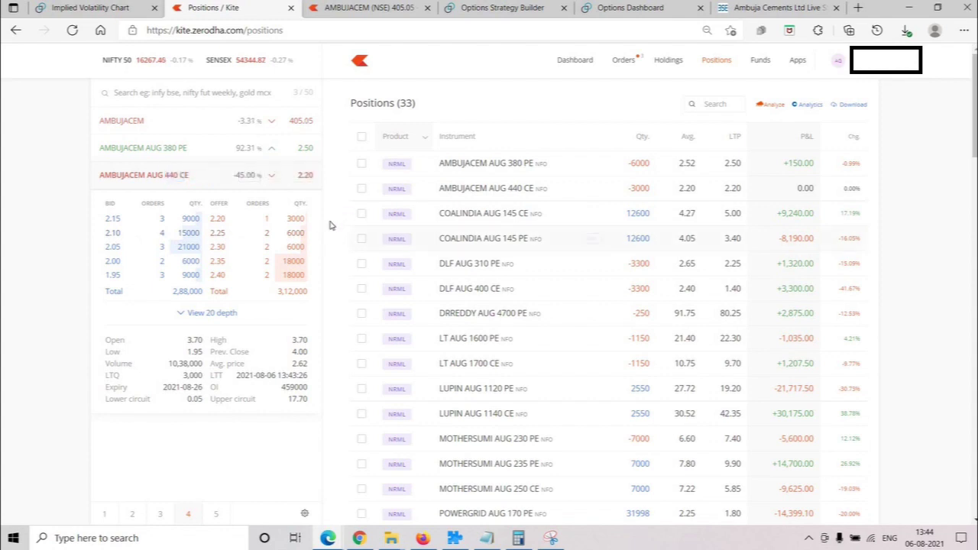
click(642, 8)
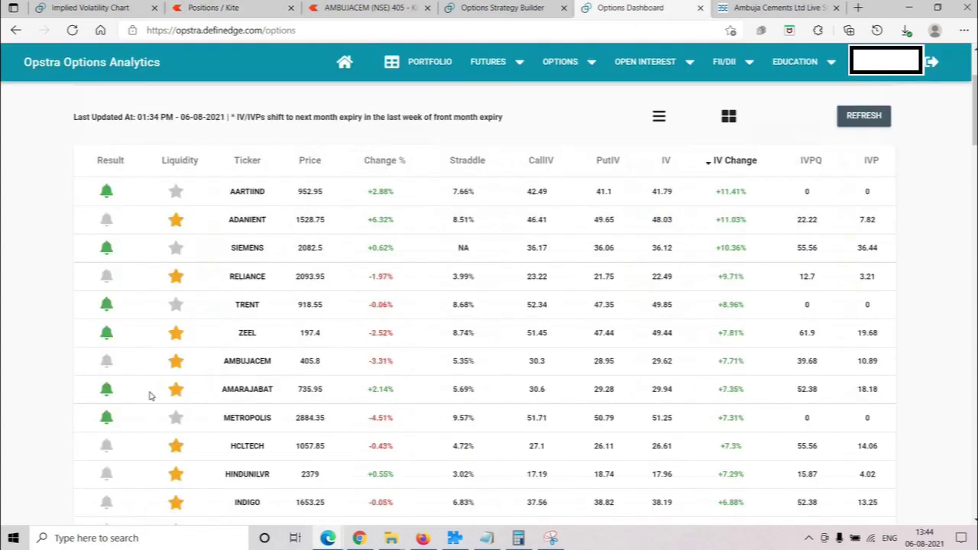
click(864, 116)
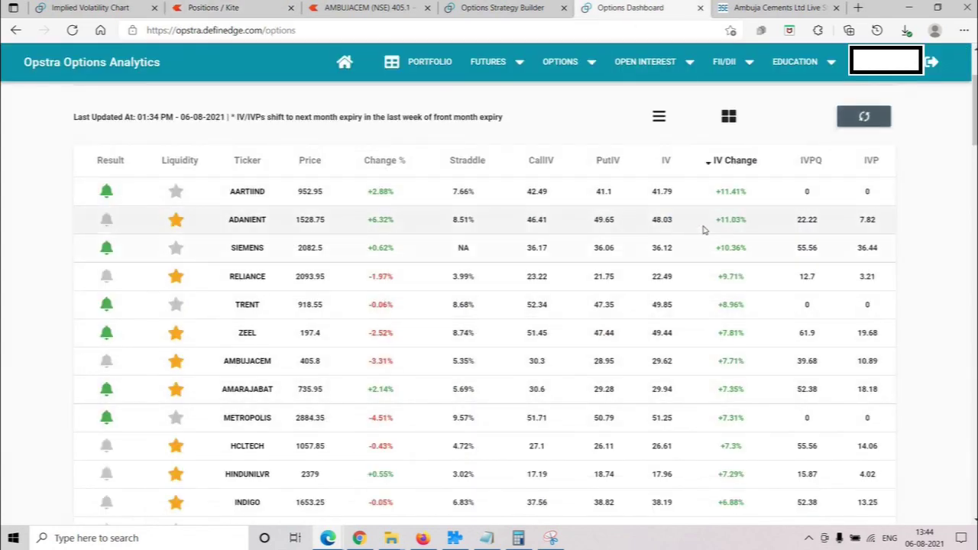